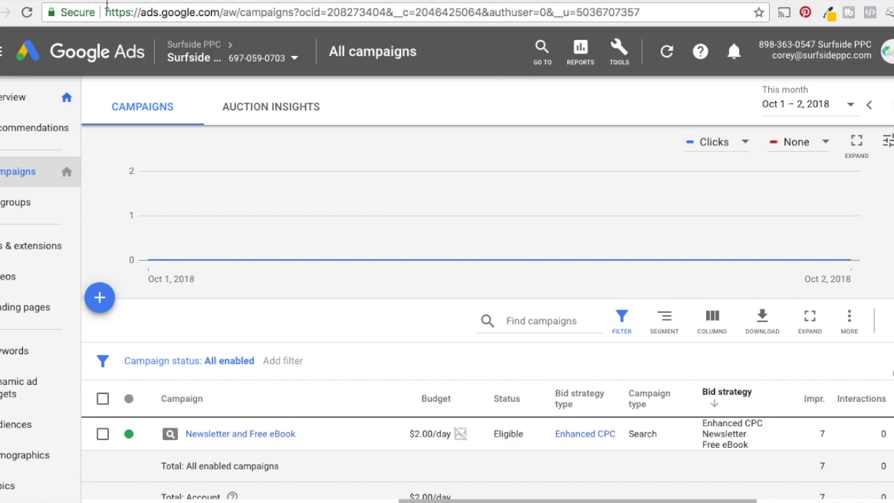
Open the YouTube details in the account's linked accounts to check which channel is linked
left_click(612, 61)
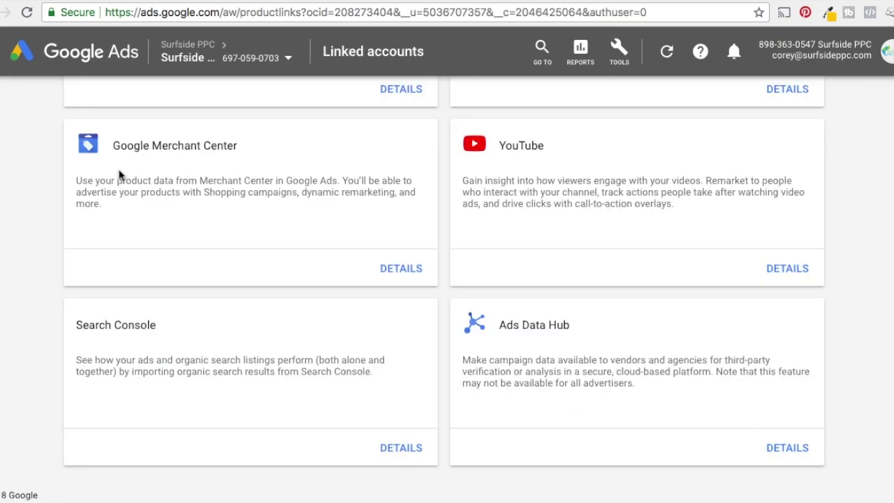
scroll(119, 175, "up", 4)
scroll(231, 165, "up", 4)
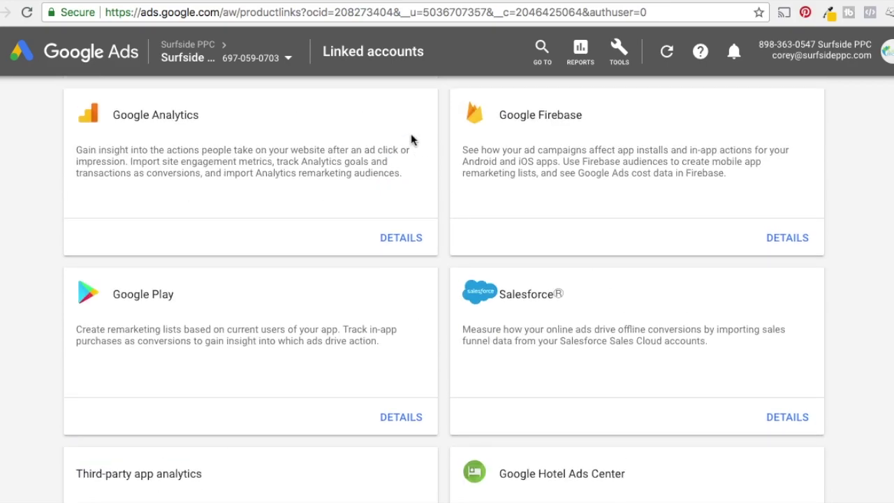
scroll(868, 202, "down", 4)
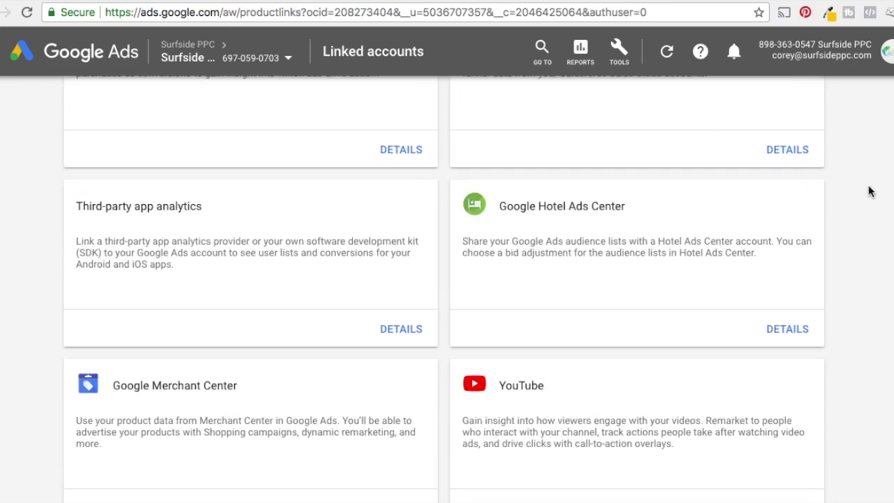
scroll(870, 189, "down", 1)
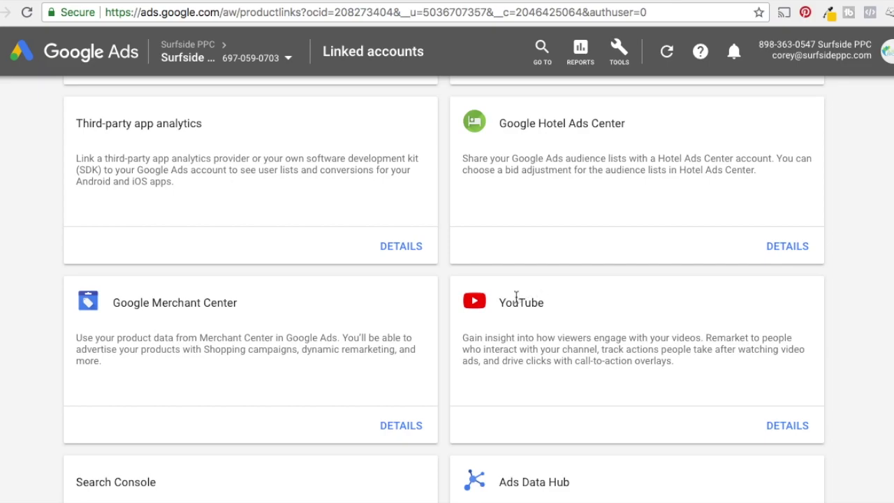
left_click(761, 425)
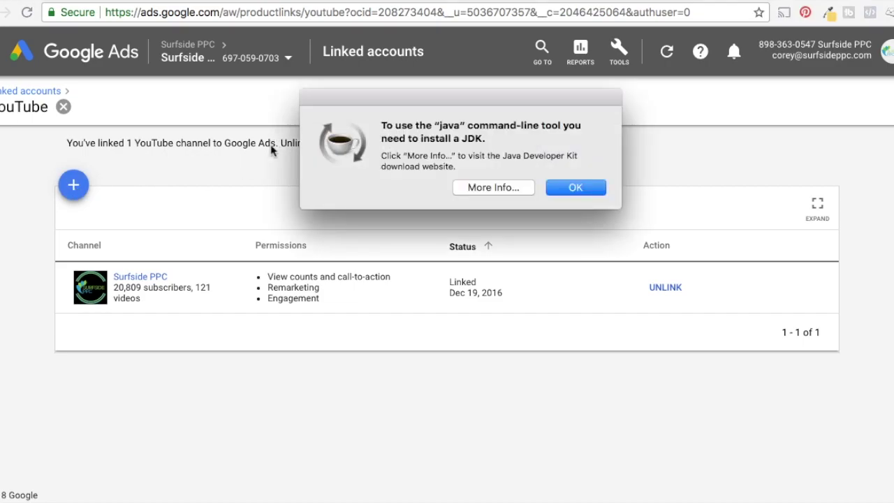
left_click(574, 189)
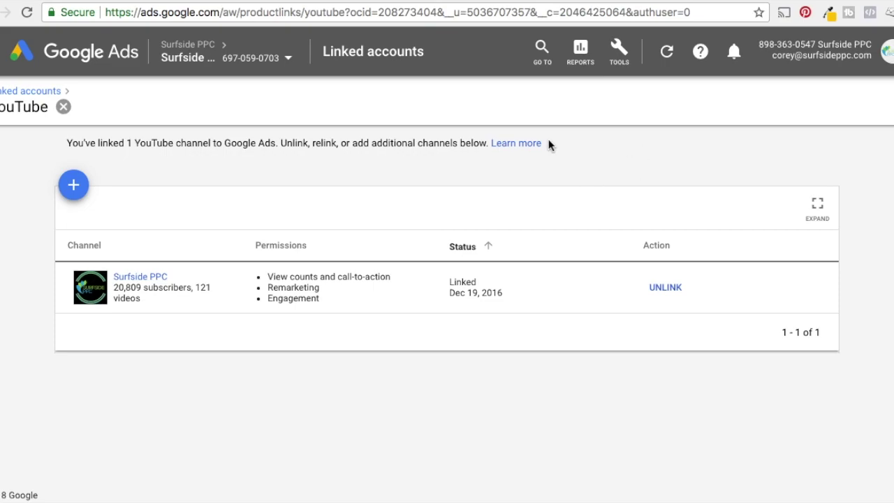
Read the YouTube Help article on linking YouTube channels and Google Ads, including the instructions for linking from YouTube
left_click(300, 2)
left_click(283, 2)
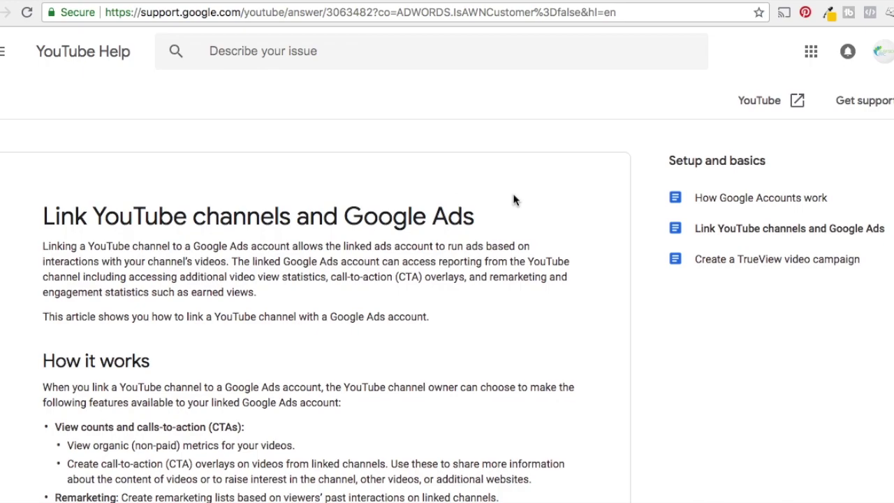
scroll(513, 200, "down", 8)
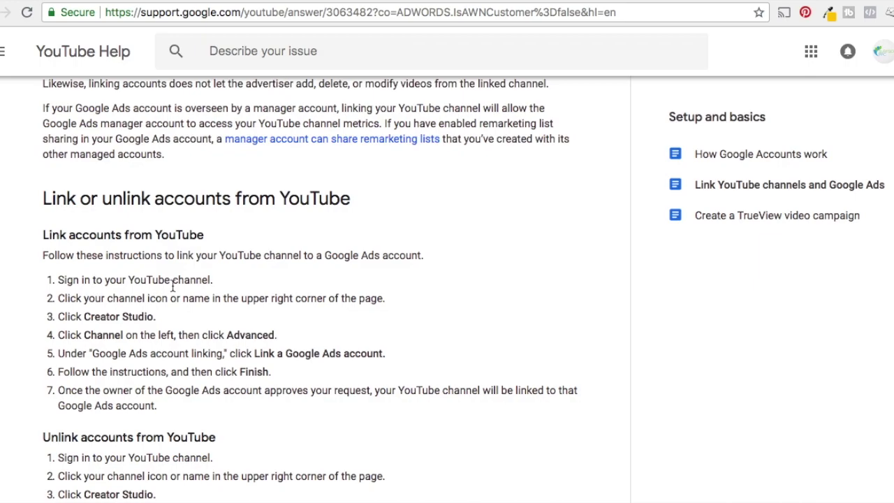
scroll(172, 285, "up", 12)
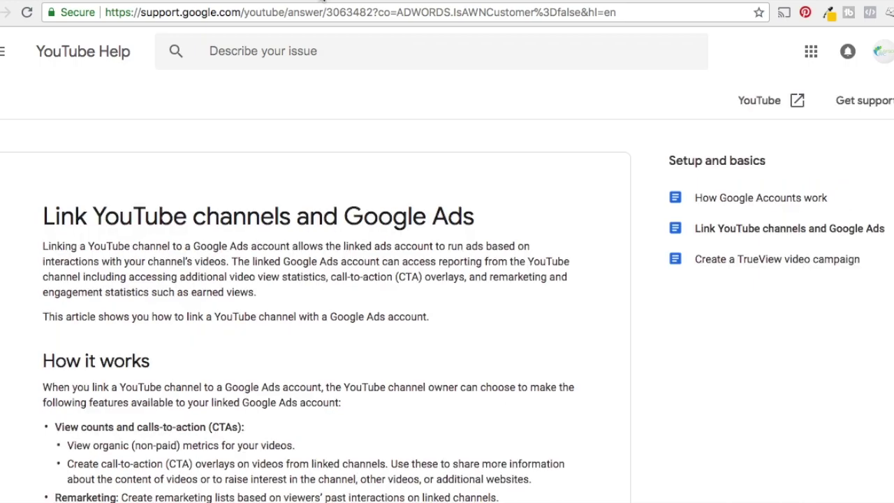
Return to the Google Ads campaigns page and open the Audience manager's remarketing lists
left_click(94, 2)
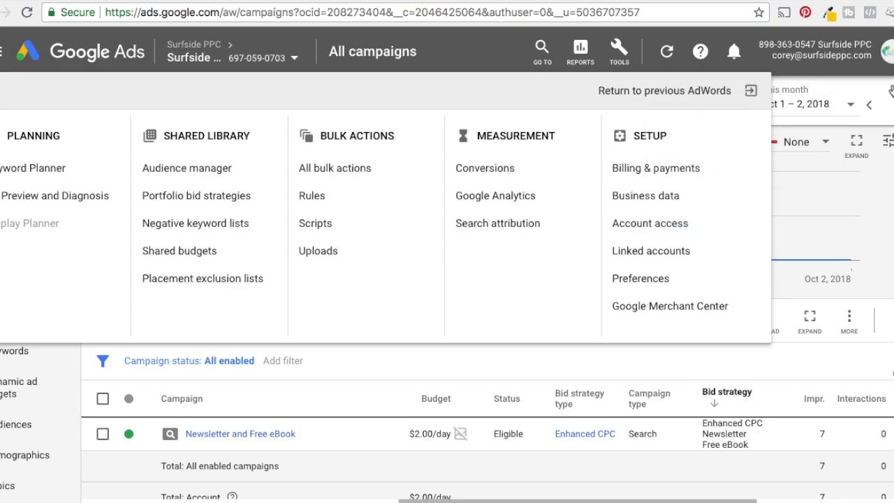
left_click(550, 362)
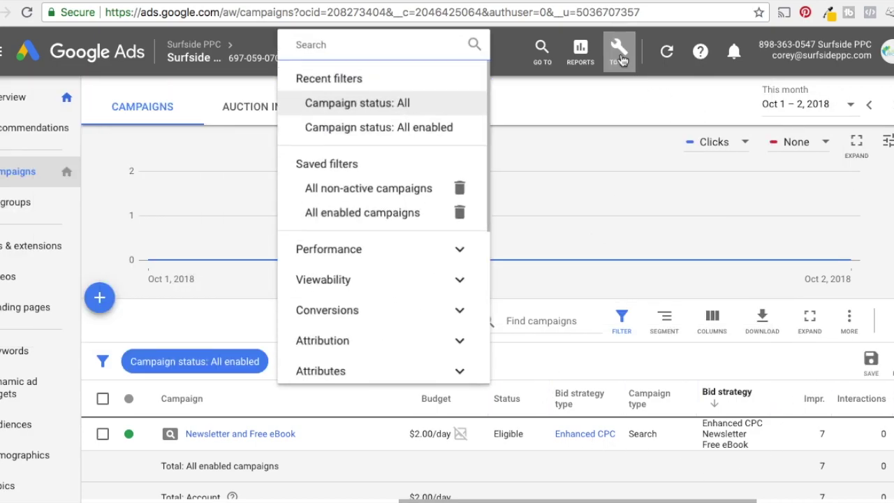
left_click(618, 52)
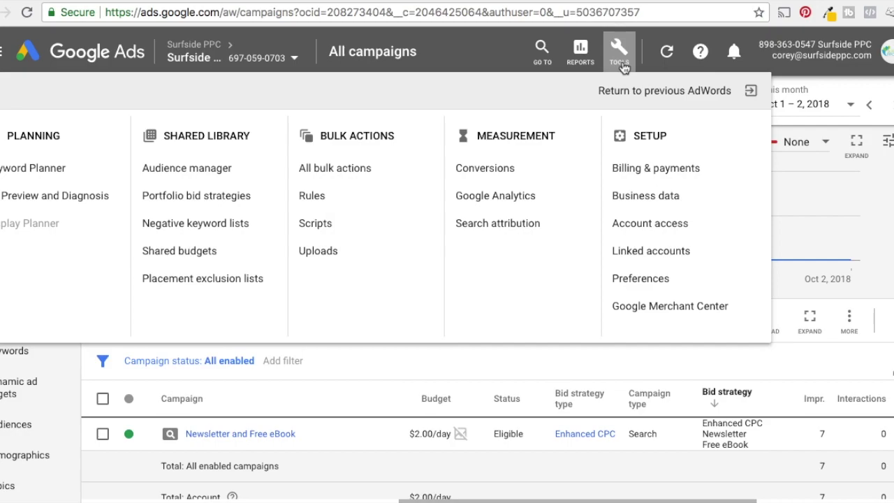
left_click(219, 171)
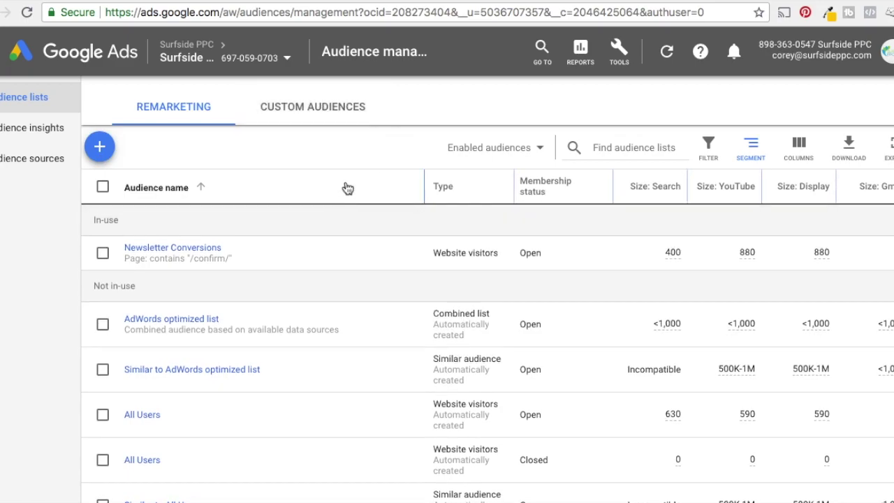
left_click(107, 155)
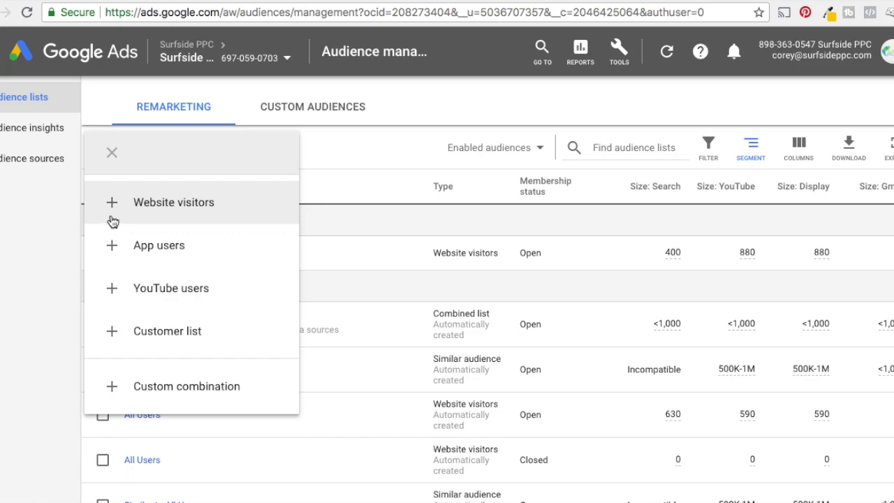
left_click(115, 288)
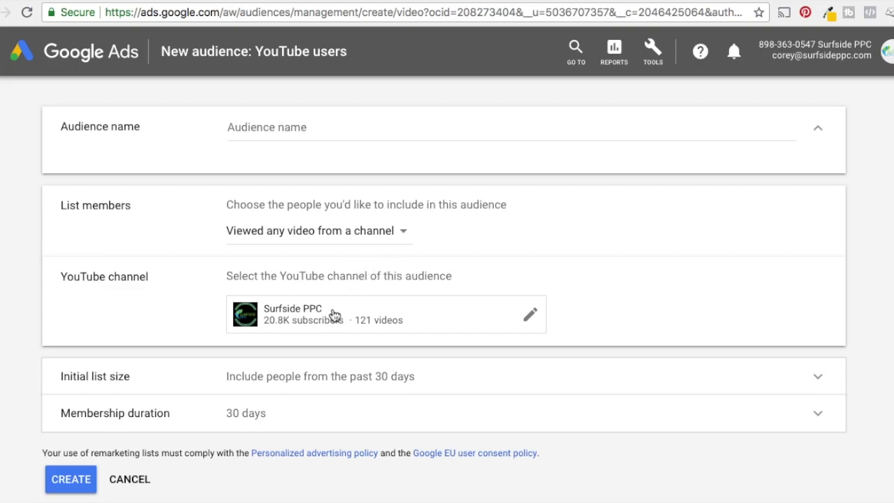
left_click(296, 139)
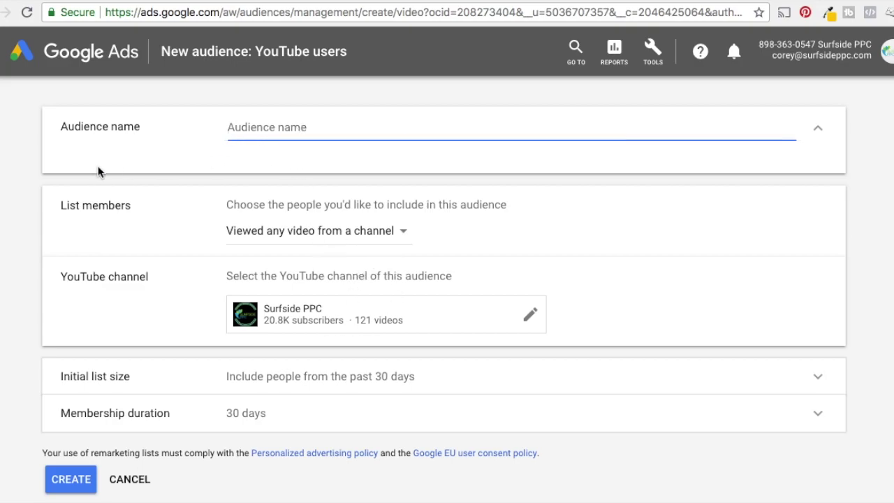
type("All Users ")
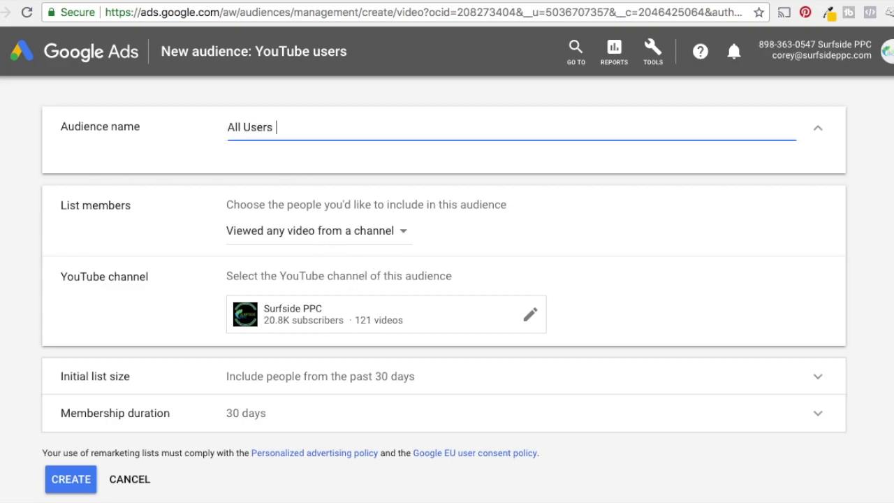
type("Who Viewed Videos")
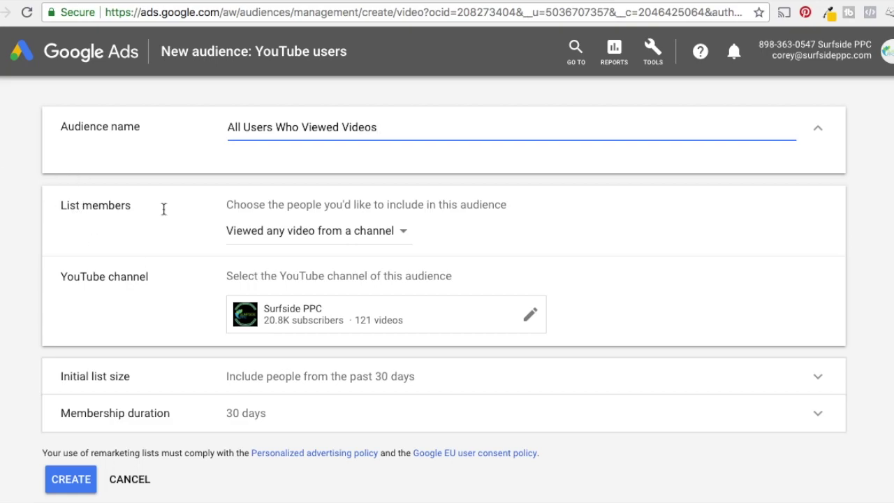
left_click(321, 231)
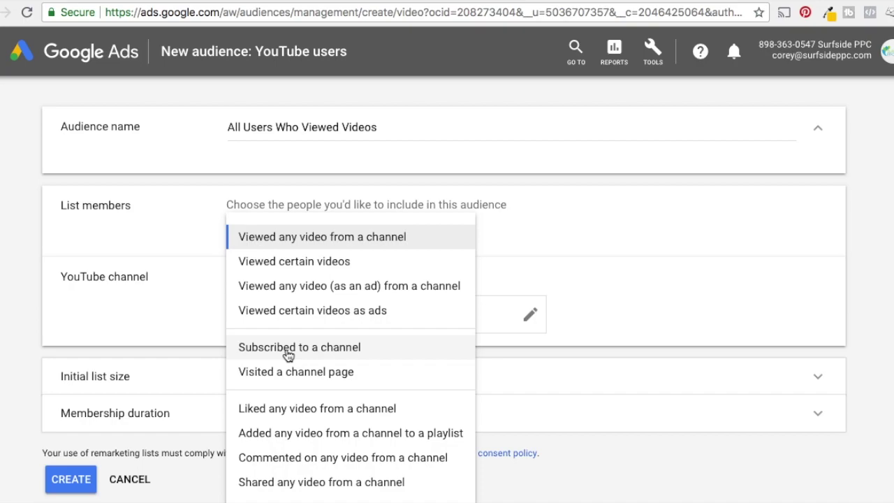
left_click(128, 480)
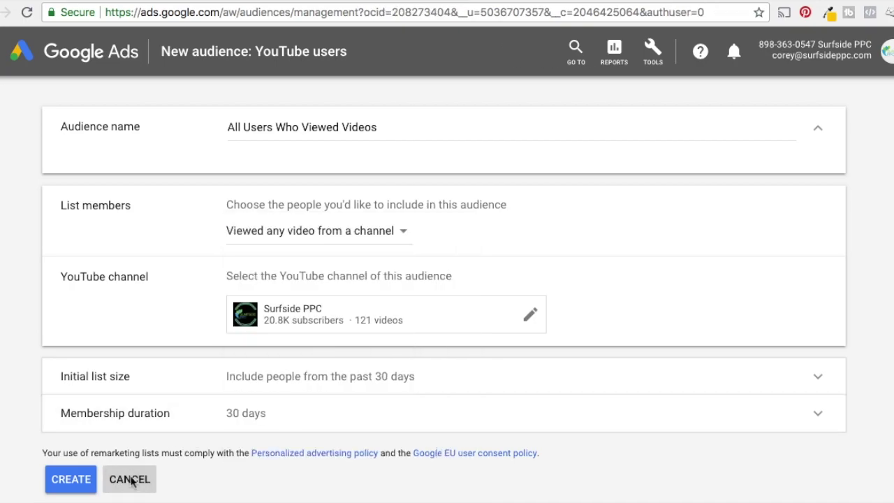
Examine the Search, YouTube, Display and Gmail sizes of the All YouTube Views audience and its similar audience
scroll(307, 275, "down", 5)
scroll(244, 335, "down", 1)
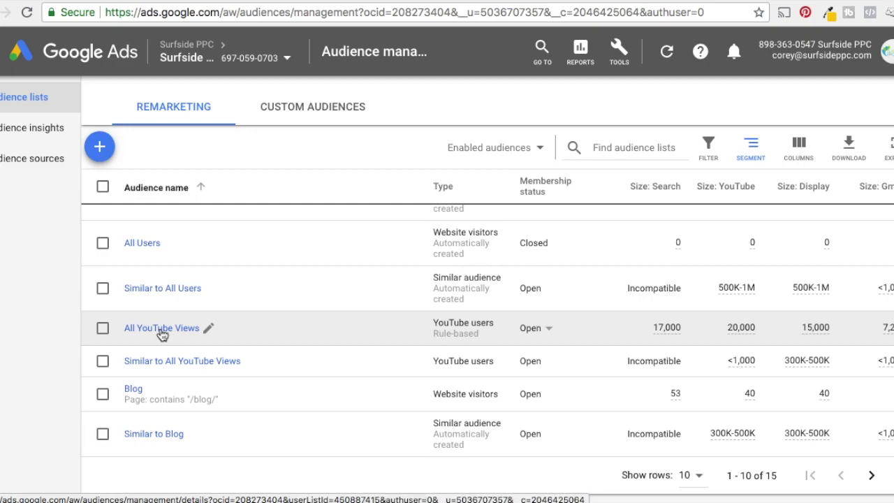
mouse_move(655, 190)
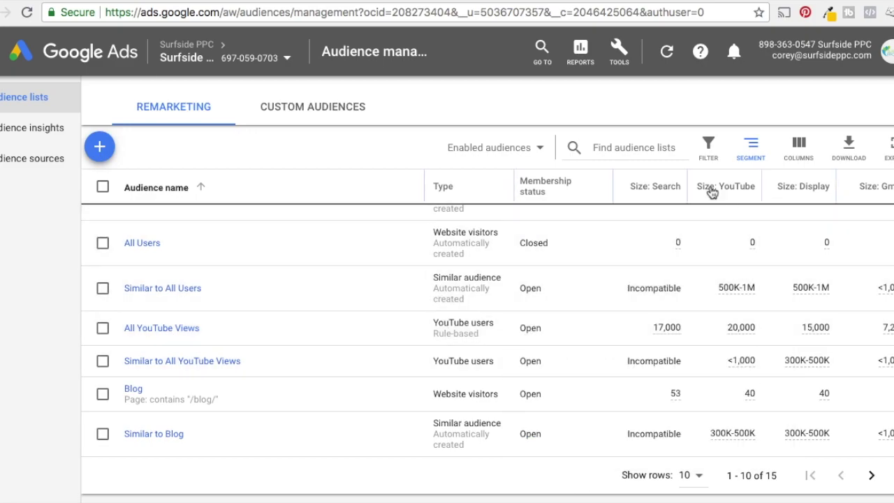
mouse_move(803, 190)
mouse_move(876, 192)
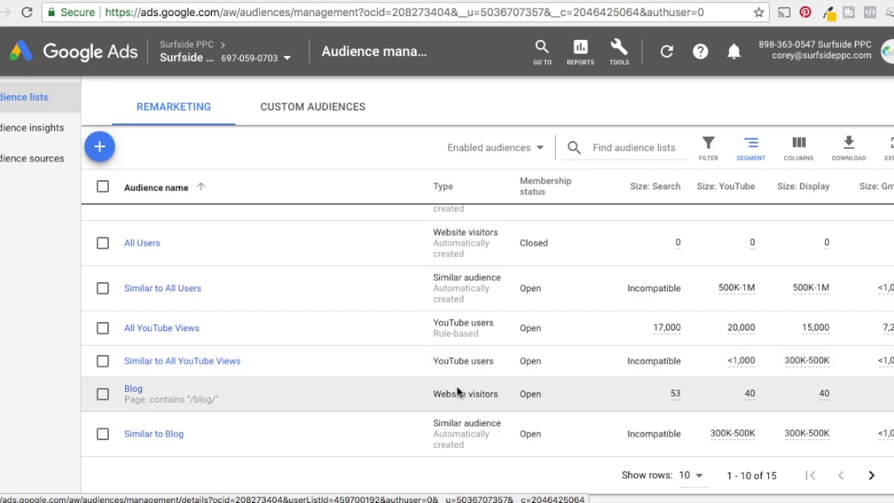
mouse_move(810, 361)
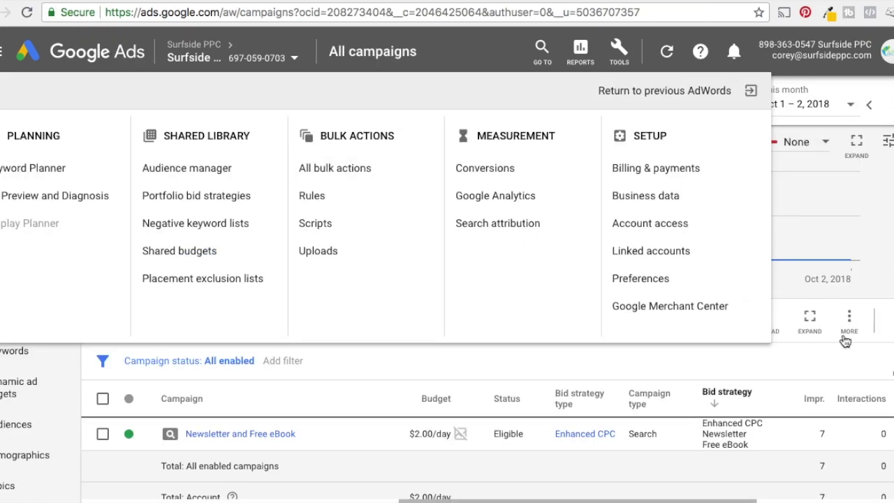
Start a new campaign from the campaigns page and choose Leads as its goal
left_click(706, 370)
left_click(99, 298)
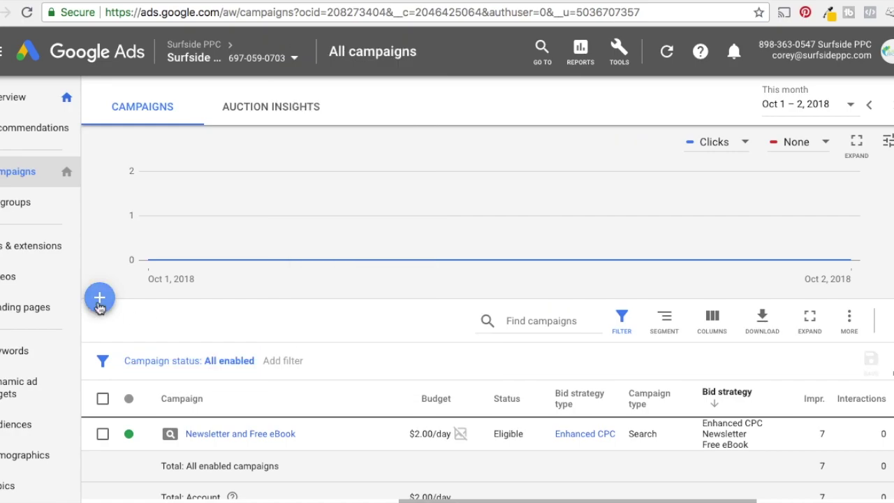
left_click(100, 298)
left_click(120, 361)
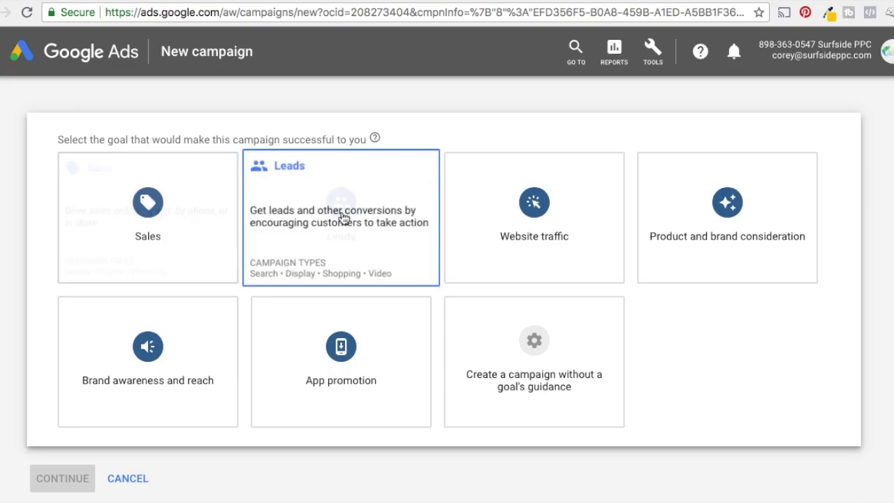
left_click(363, 218)
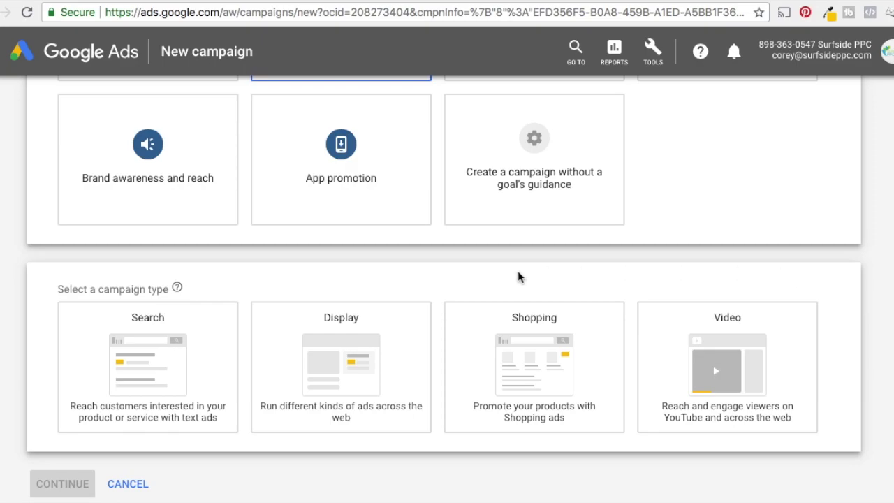
scroll(162, 224, "up", 3)
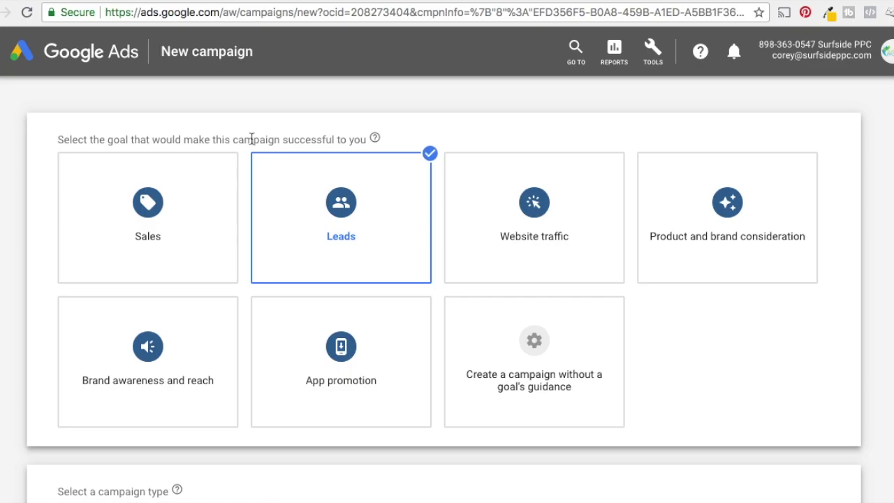
mouse_move(750, 250)
Choose Video as the campaign type, continue with the Drive conversions subtype, and open the campaign name for entry
scroll(869, 321, "down", 3)
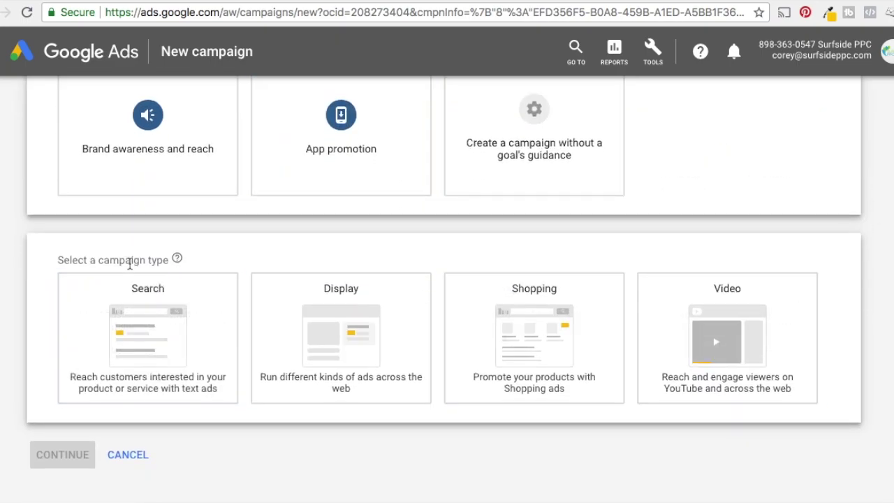
left_click(691, 335)
scroll(691, 335, "down", 2)
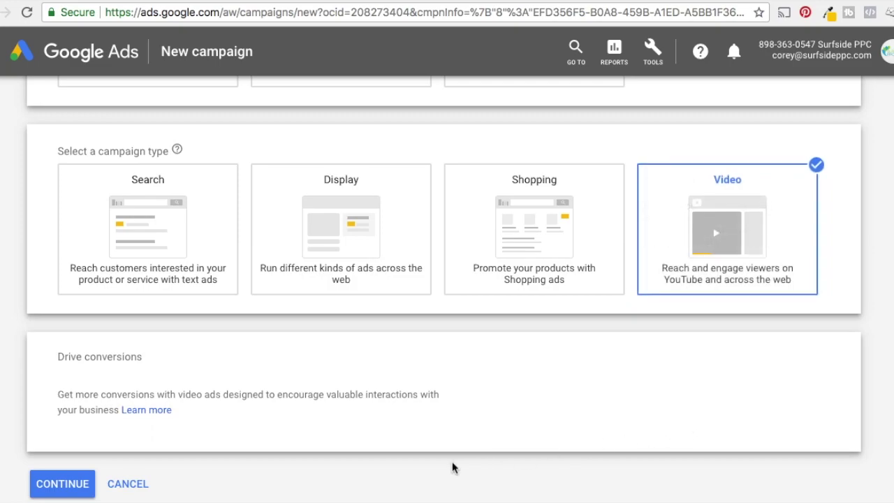
left_click_drag(209, 395, 283, 405)
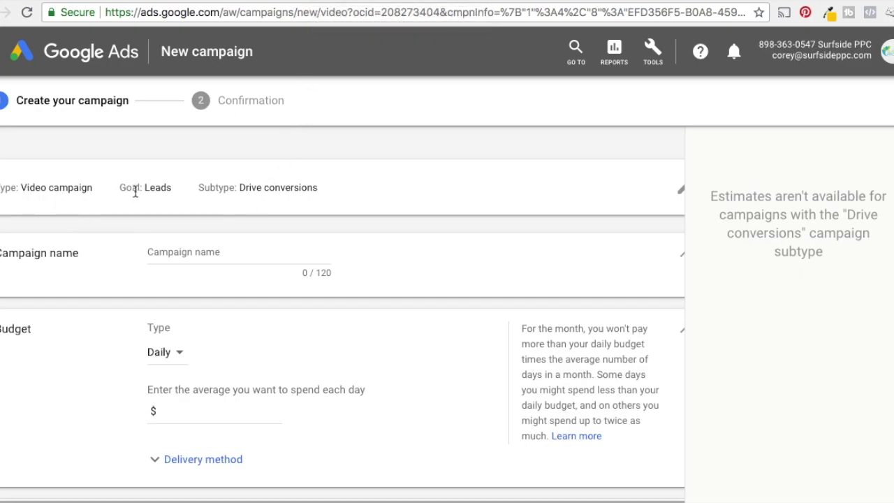
left_click(176, 250)
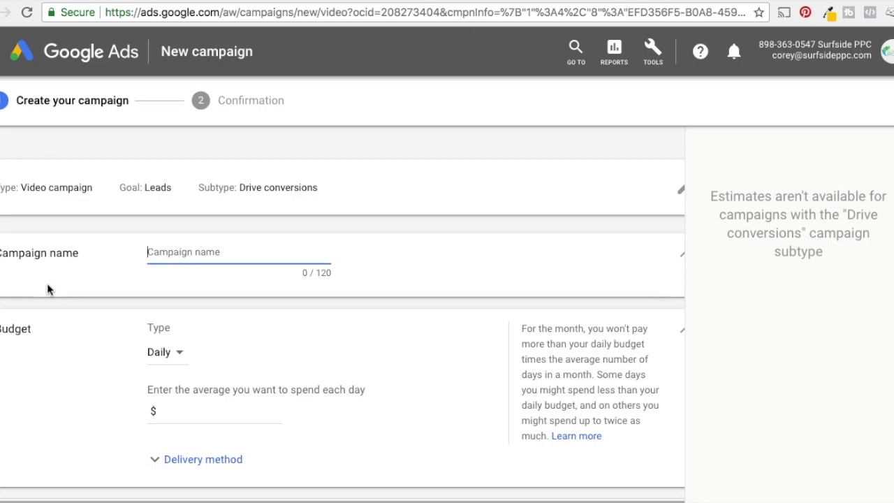
Switch to the YouTube watch page of the Ask Surfside PPC video and briefly play the video
left_click(665, 5)
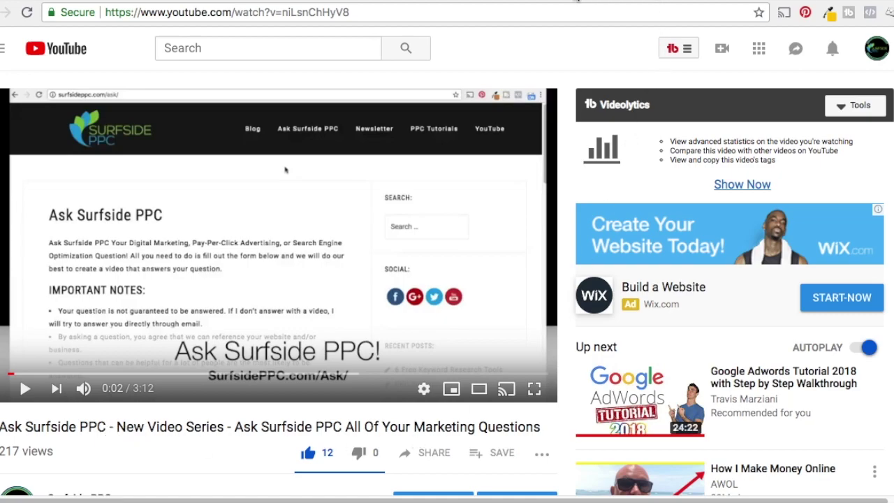
left_click(24, 391)
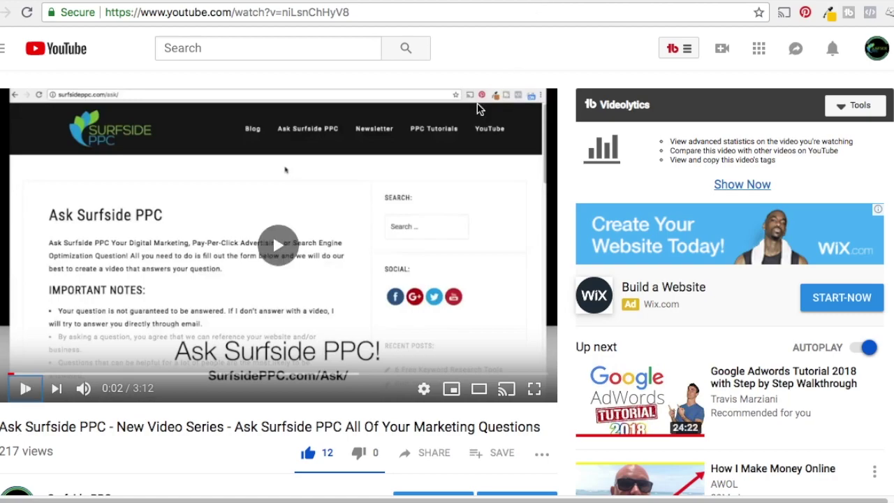
left_click(24, 396)
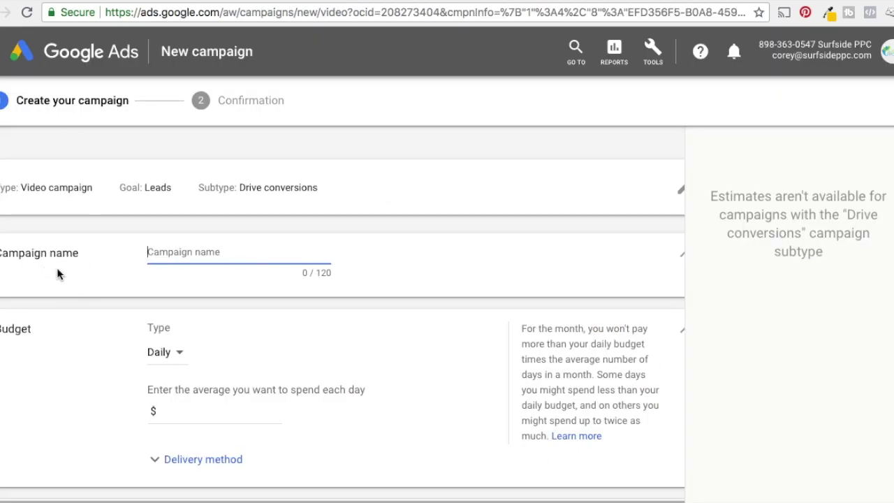
Name the campaign "Ask Surfside PPC" and set its average daily budget to $10.00
type("Ask Surfside PPC")
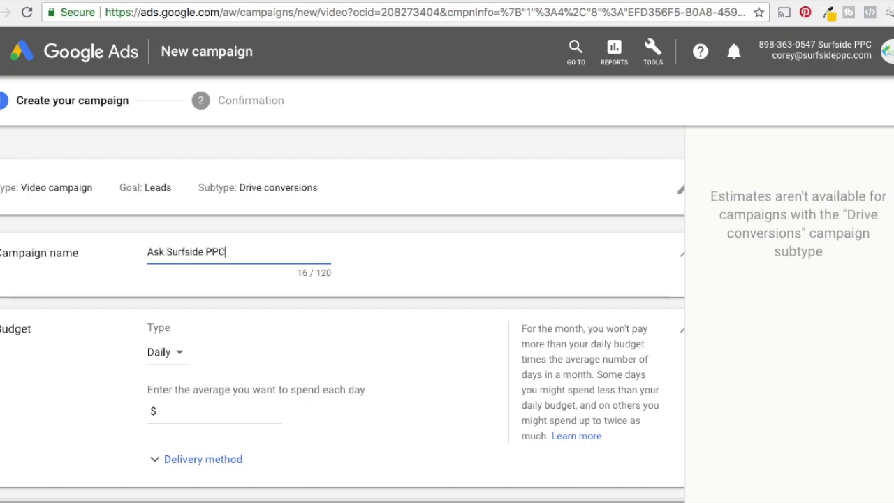
scroll(499, 259, "down", 3)
left_click(180, 238)
type("10.00")
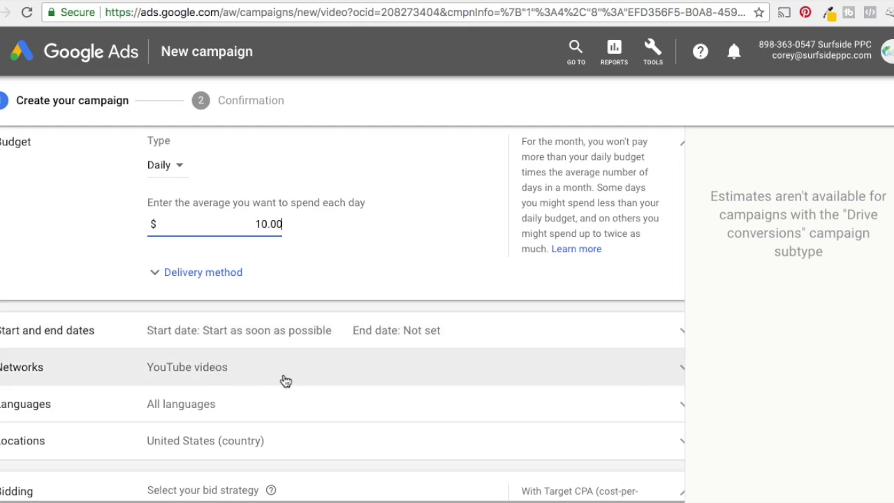
Examine the network options for YouTube search results, YouTube videos and video partners on the Display Network
left_click(284, 377)
scroll(491, 363, "down", 2)
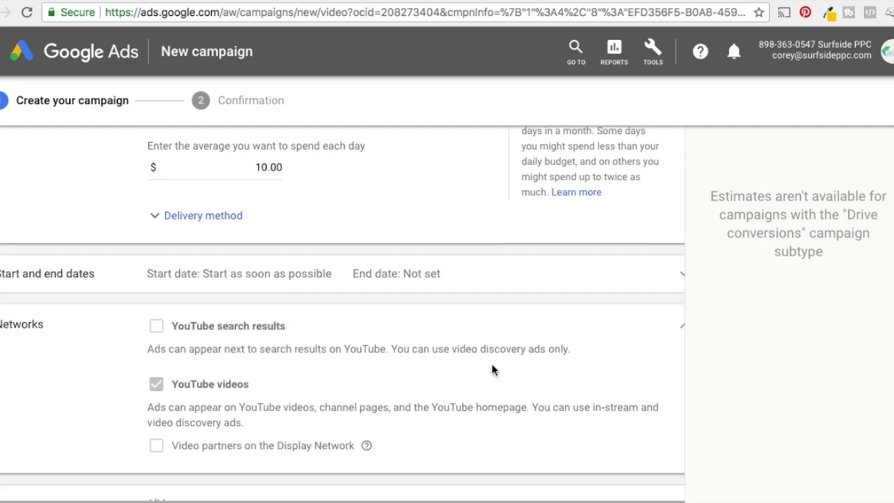
mouse_move(297, 419)
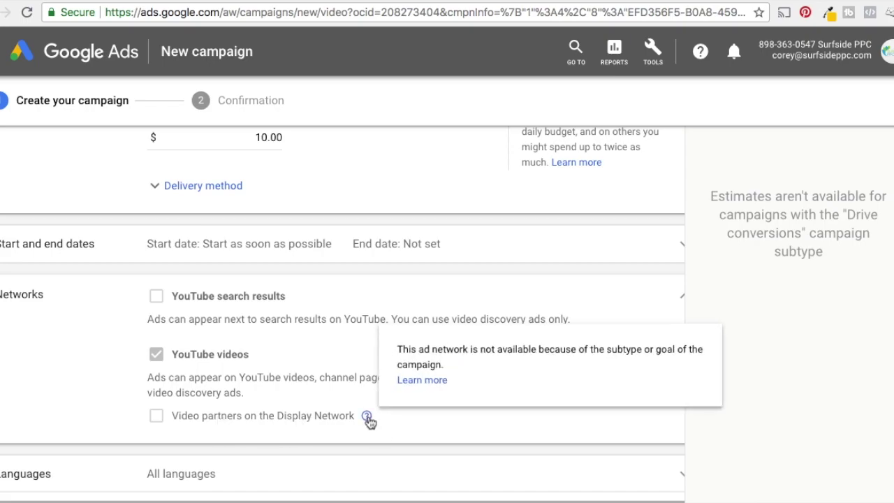
mouse_move(373, 422)
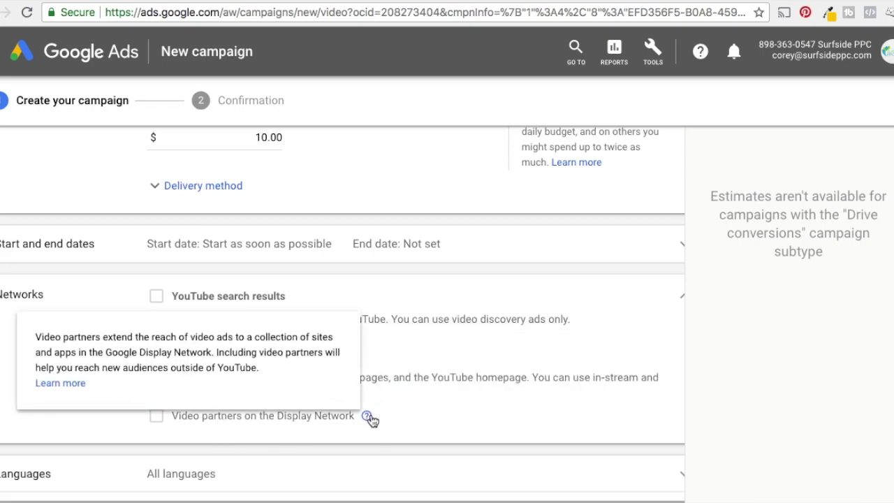
mouse_move(155, 301)
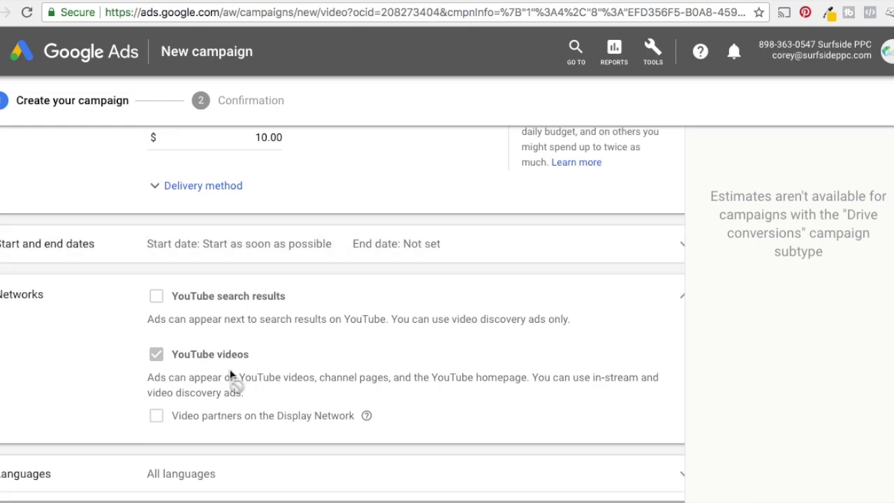
mouse_move(265, 416)
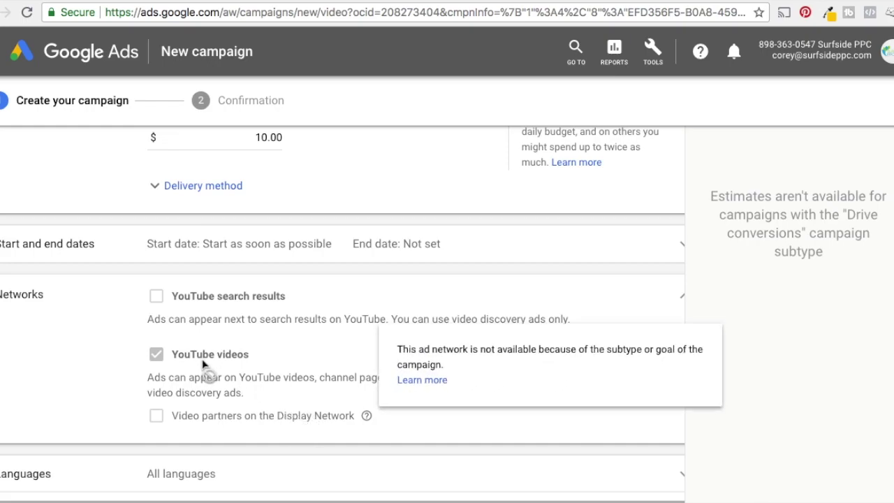
mouse_move(204, 361)
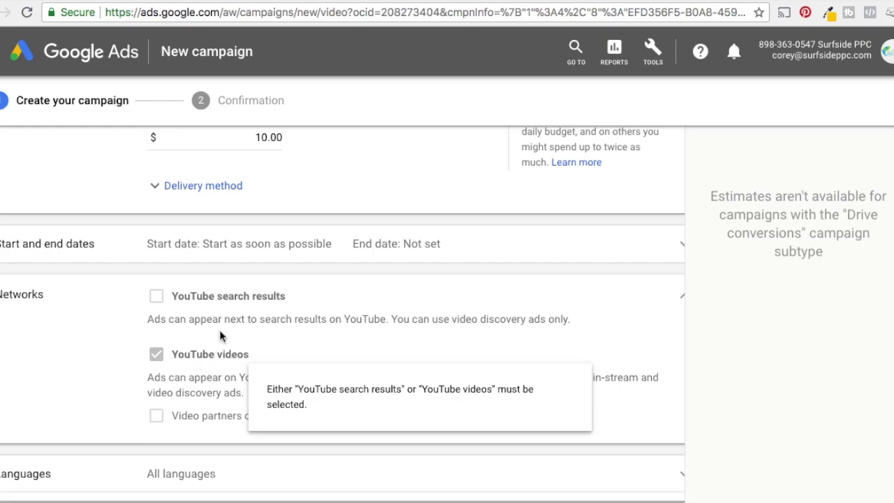
mouse_move(237, 304)
left_click(682, 302)
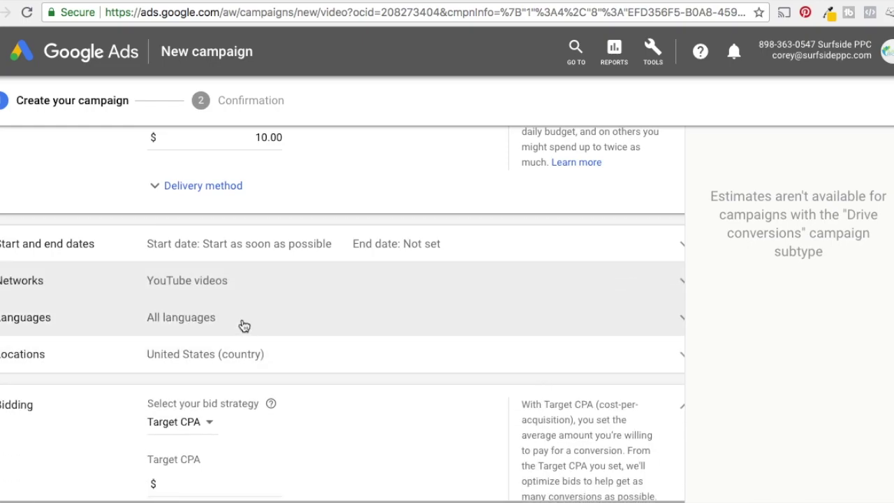
Set the campaign's customer language to English
left_click(244, 326)
left_click(218, 389)
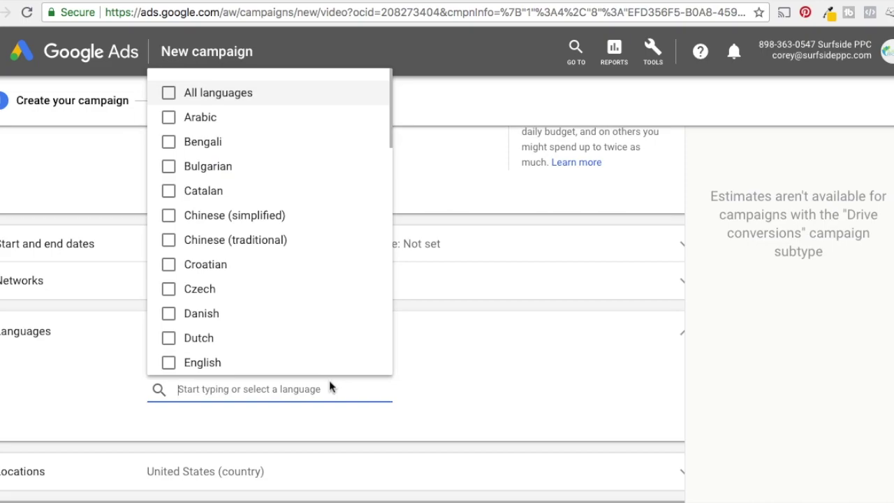
left_click(168, 364)
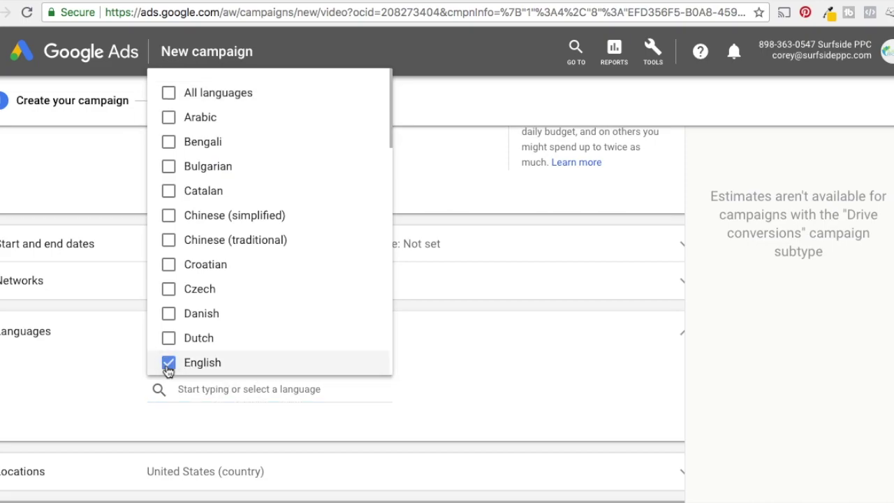
scroll(291, 309, "down", 2)
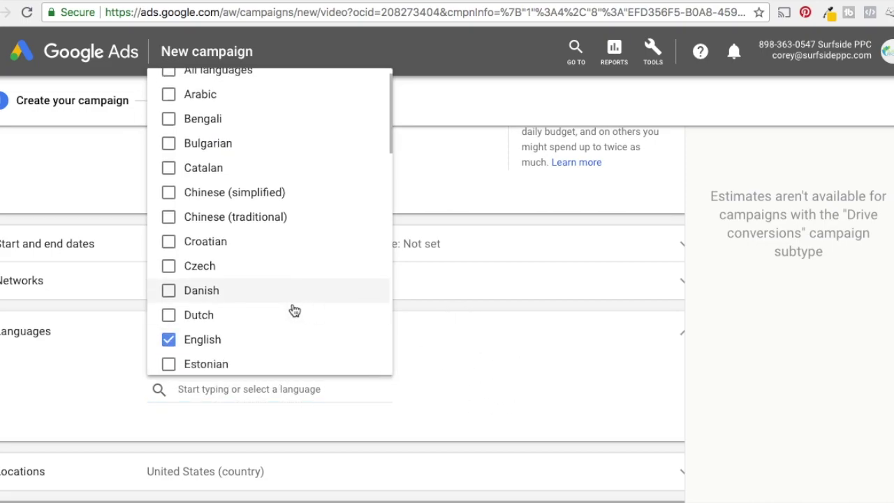
left_click(552, 360)
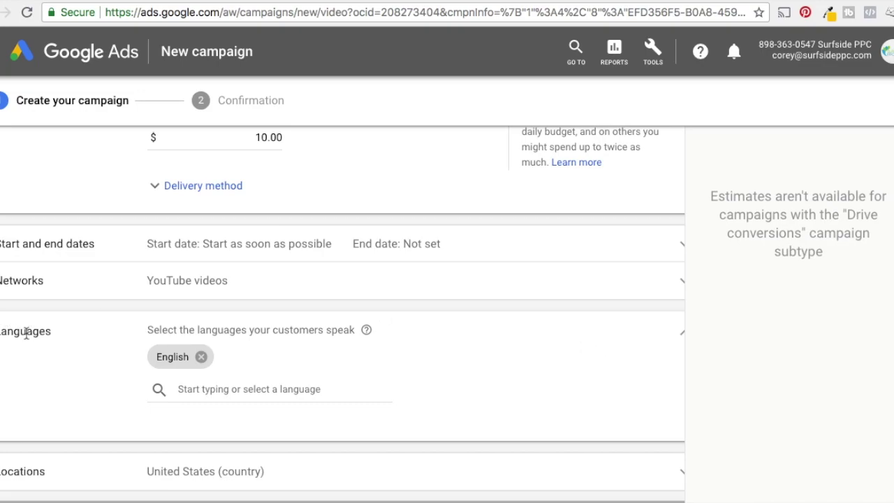
left_click(682, 337)
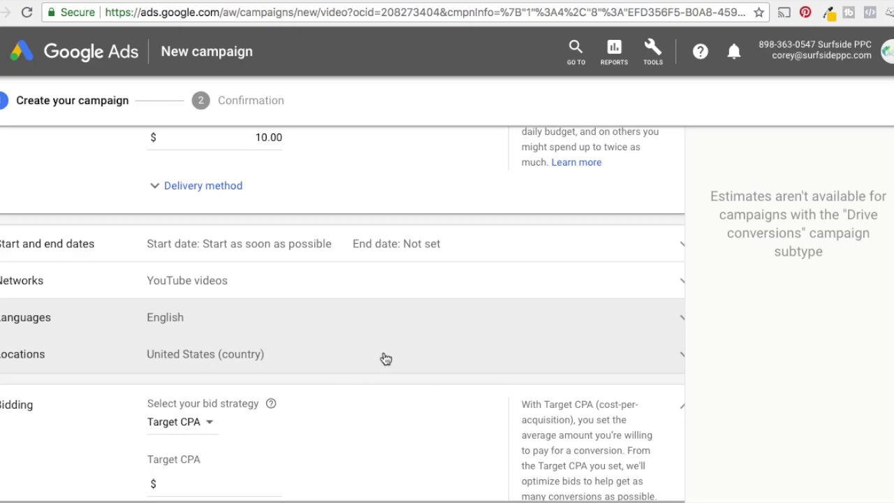
Enter a Target CPA of $10.00 for the campaign's bidding
scroll(489, 370, "down", 2)
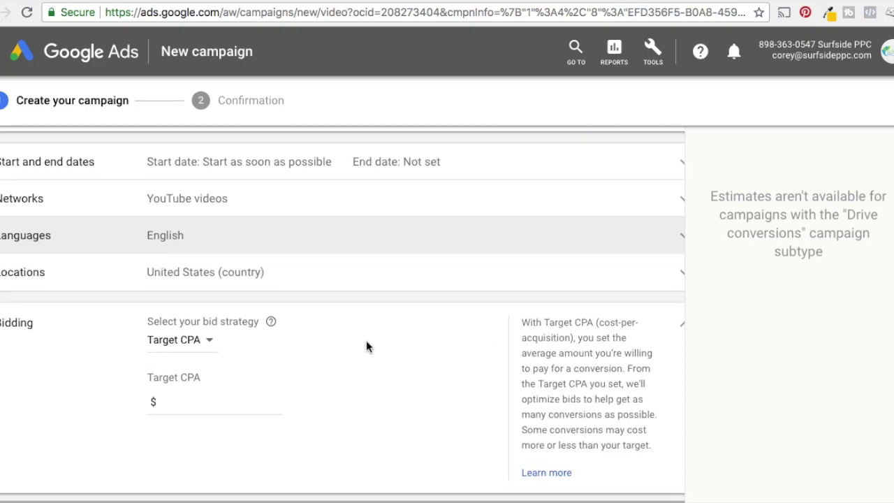
scroll(391, 307, "down", 5)
scroll(401, 244, "up", 4)
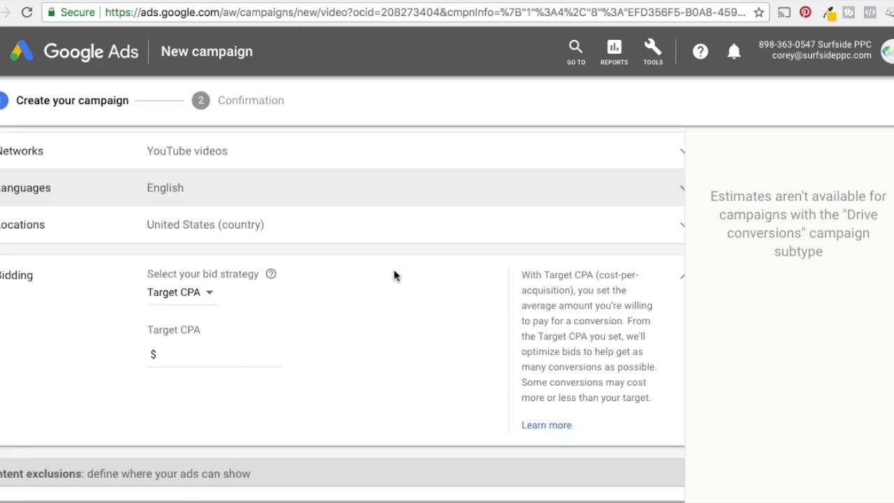
left_click(178, 352)
type("10")
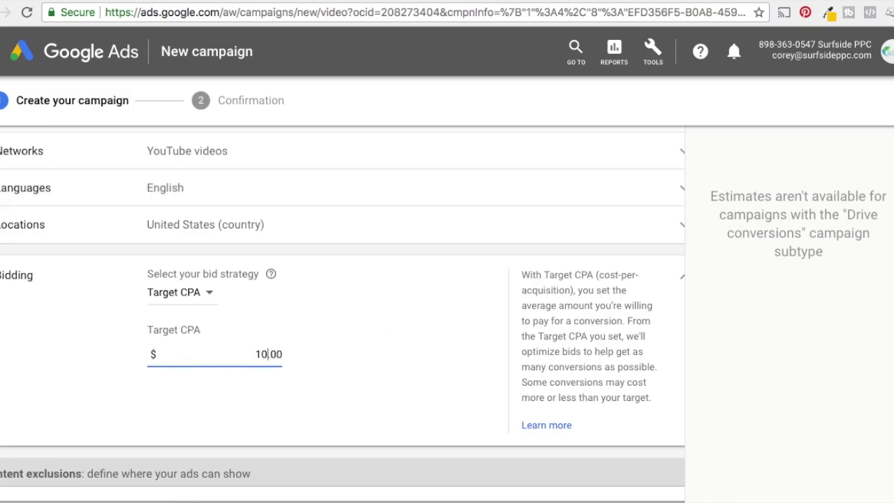
type("0")
key("BackSpace")
type("0")
Review the Expanded, Standard and Limited inventory types in the campaign's content exclusions
scroll(605, 307, "down", 6)
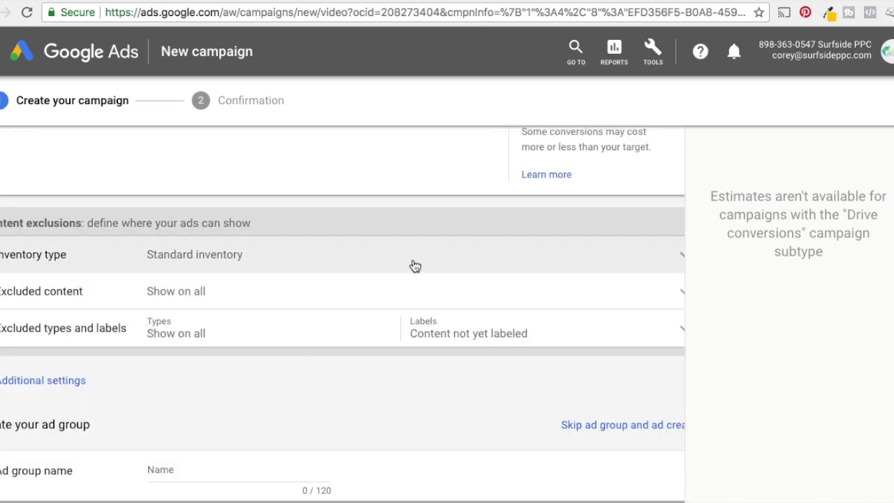
left_click(412, 265)
scroll(433, 332, "down", 3)
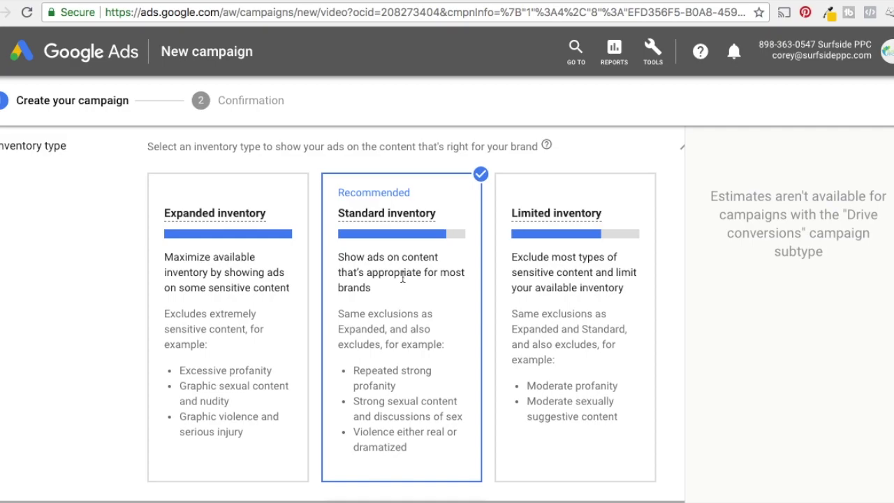
scroll(85, 252, "down", 1)
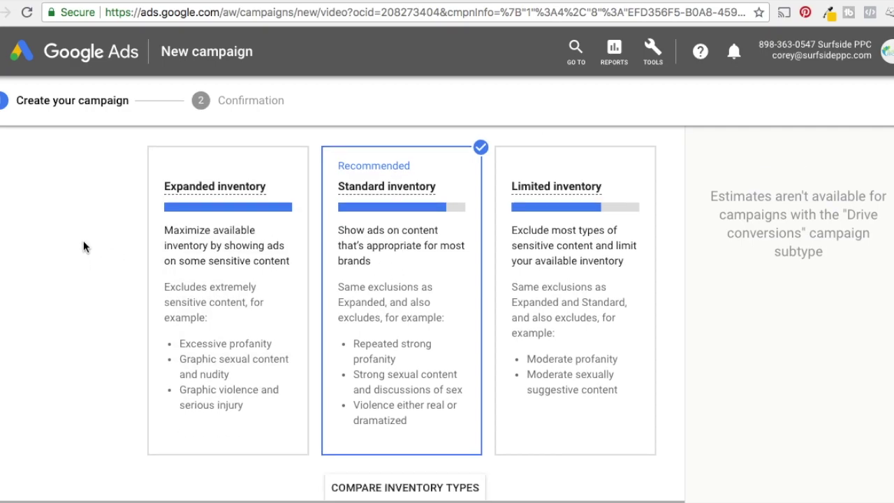
scroll(83, 241, "up", 1)
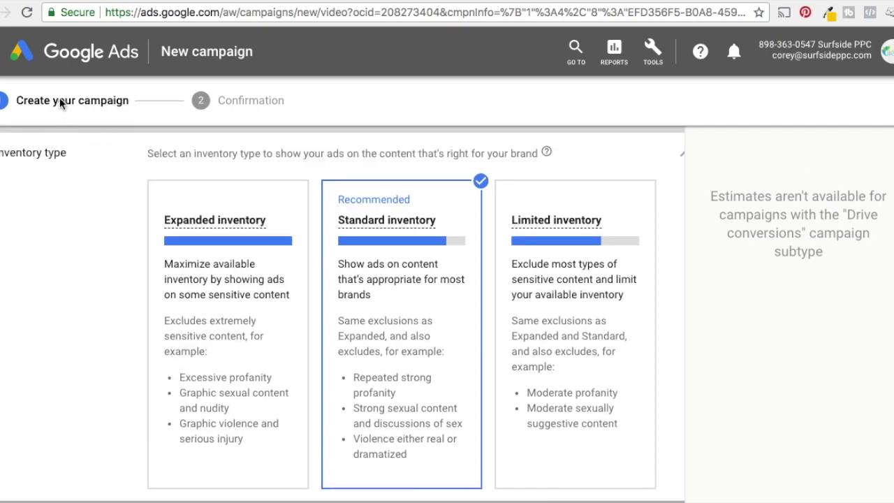
left_click(676, 159)
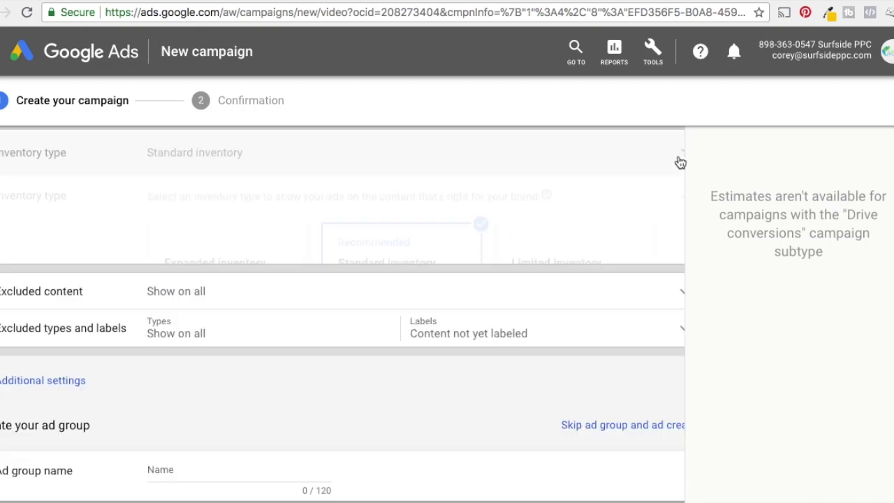
Exclude all five sensitive content categories, from Tragedy and conflict to Profanity & rough language, and check the excluded types and labels
left_click(218, 186)
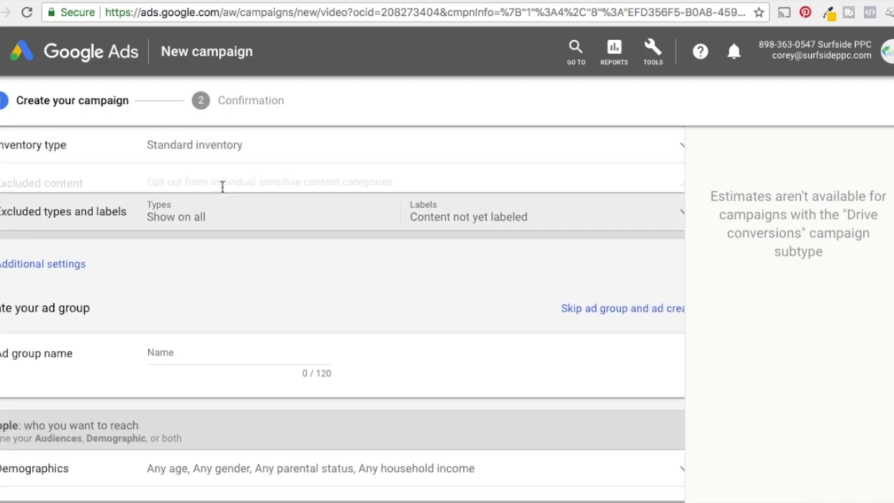
scroll(281, 347, "down", 2)
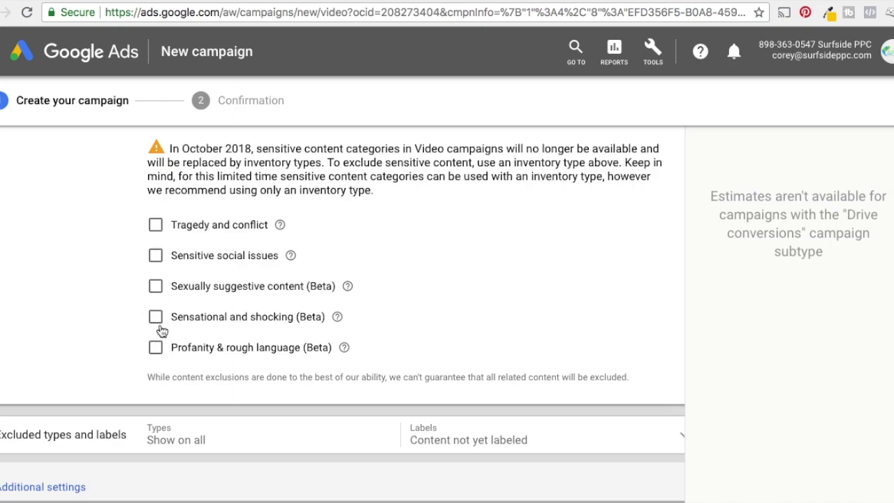
left_click(155, 225)
left_click(155, 256)
left_click(155, 286)
left_click(155, 321)
left_click(155, 350)
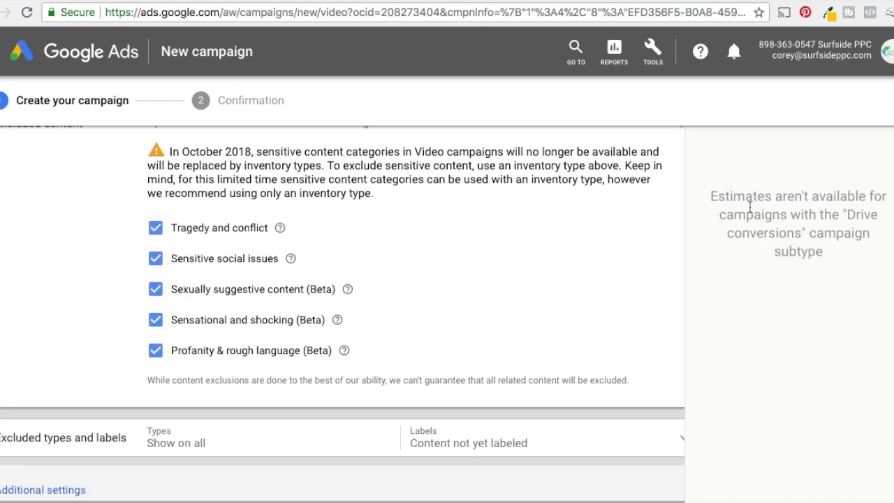
scroll(689, 234, "up", 3)
left_click(681, 248)
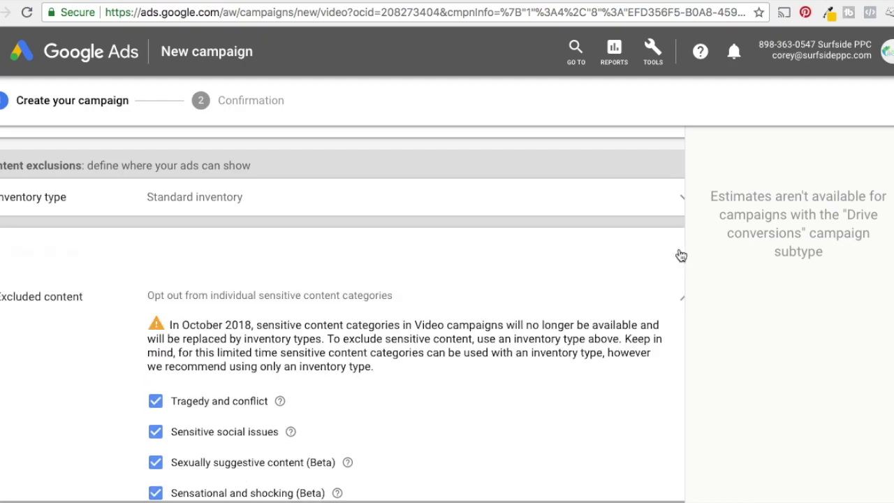
left_click(309, 282)
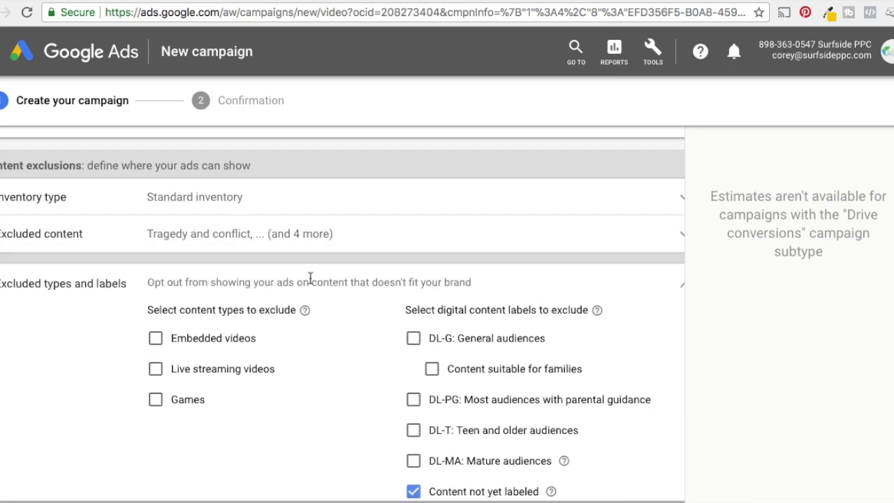
left_click(679, 285)
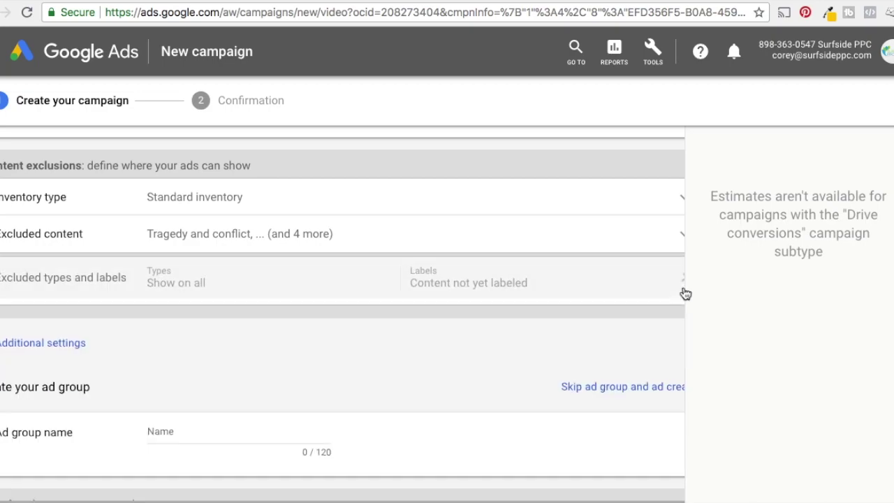
Name the ad group "All YouTube Watchers"
scroll(166, 290, "down", 3)
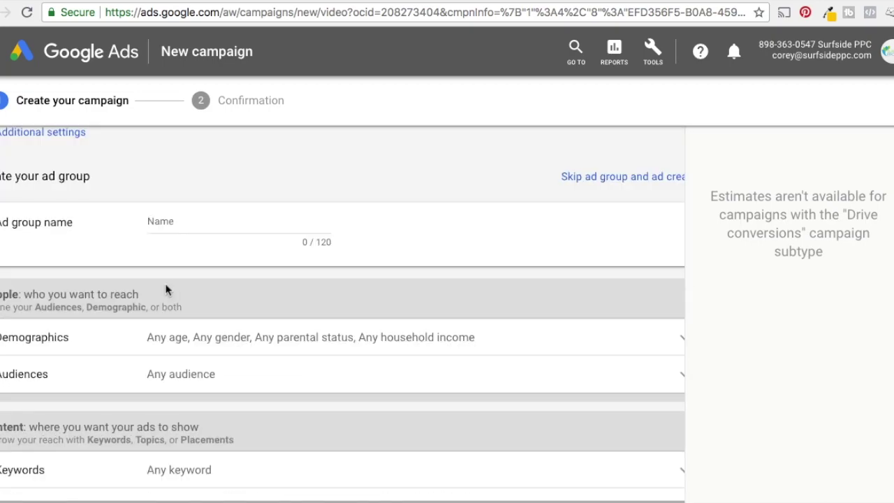
left_click(216, 220)
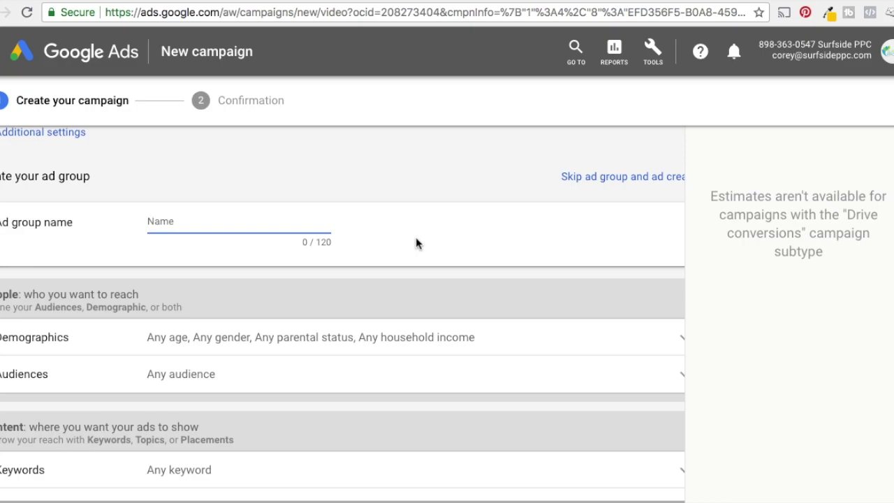
type("All YouTube Watchers")
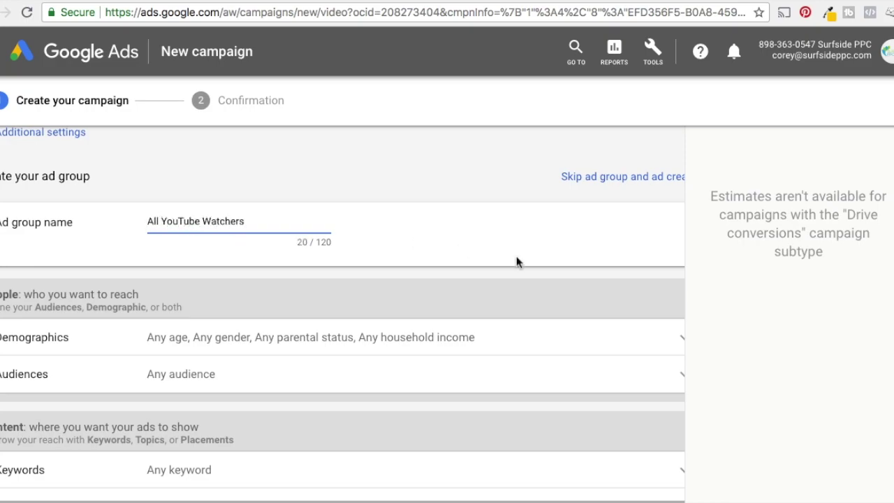
Target the All YouTube Views list from the YouTube users remarketing audiences in the ad group and recheck the selection
scroll(447, 266, "down", 3)
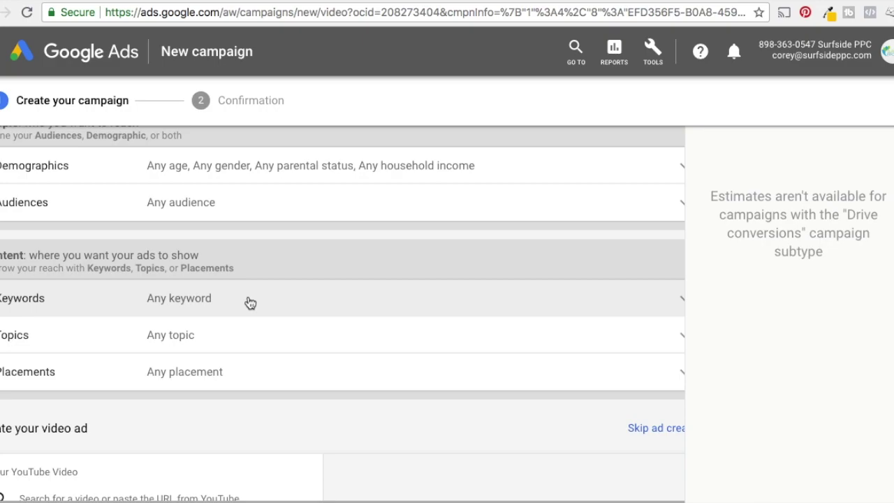
left_click(250, 210)
scroll(413, 240, "down", 4)
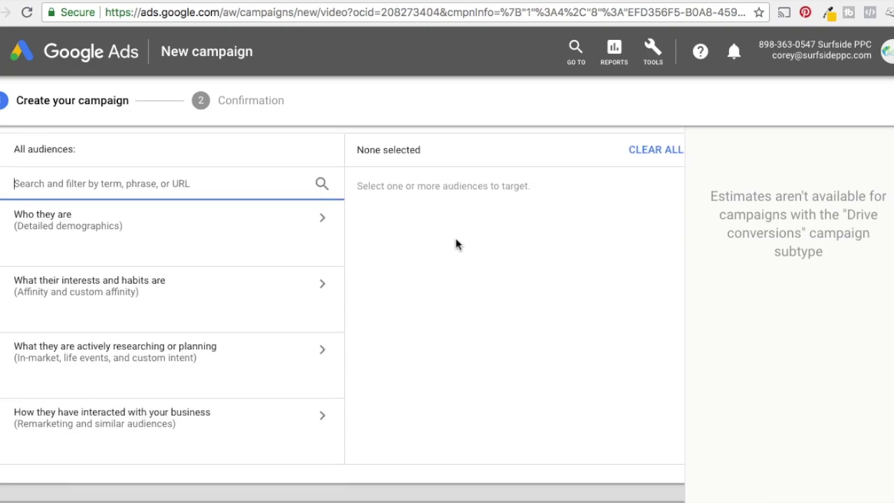
scroll(449, 252, "down", 1)
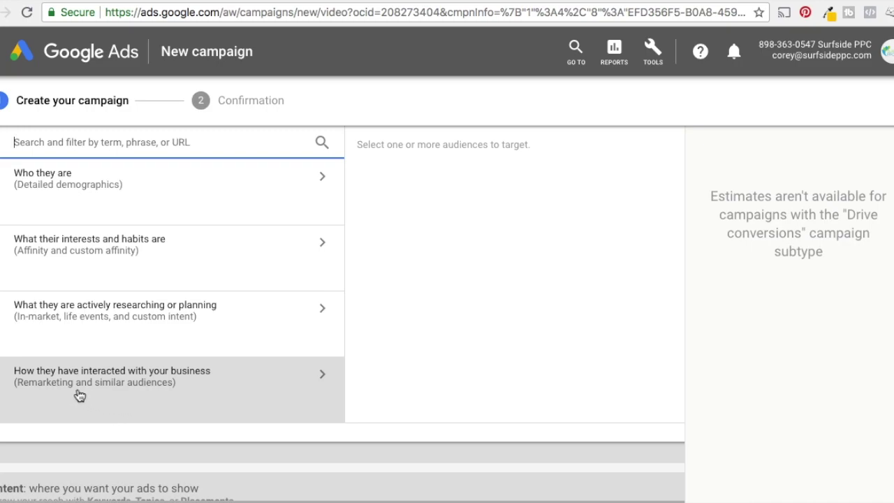
left_click(144, 389)
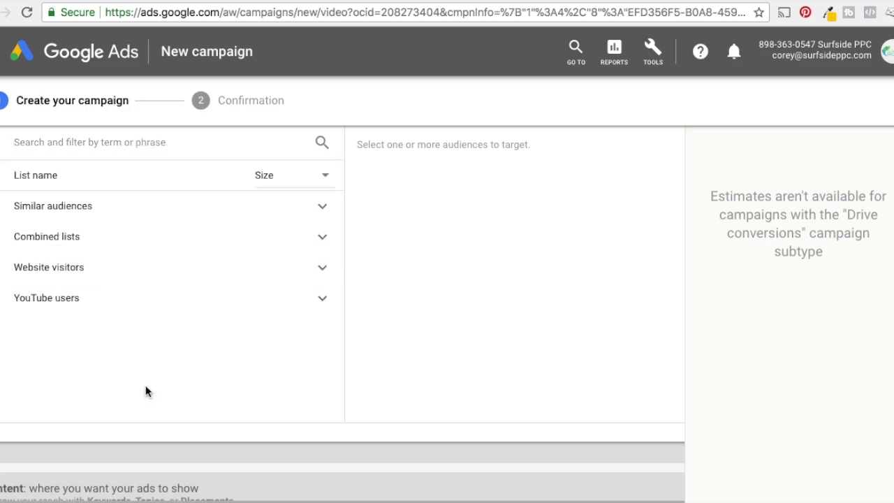
left_click(291, 307)
left_click(40, 330)
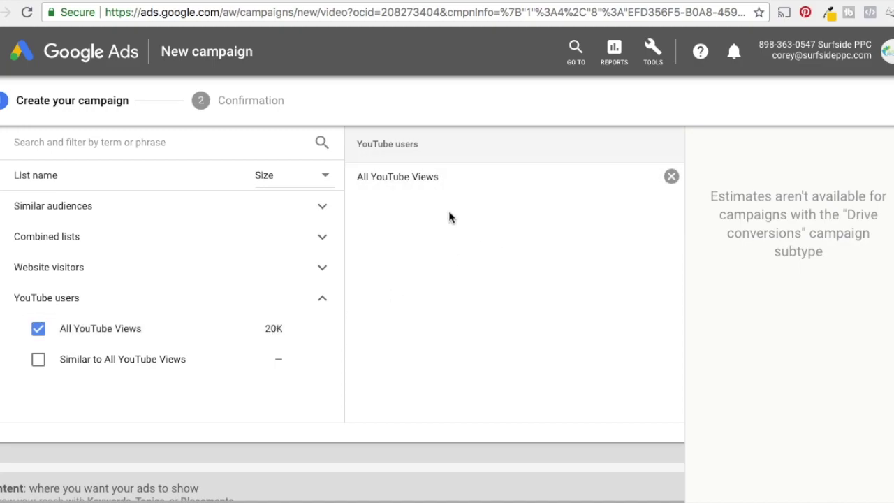
scroll(433, 279, "down", 4)
scroll(649, 296, "up", 5)
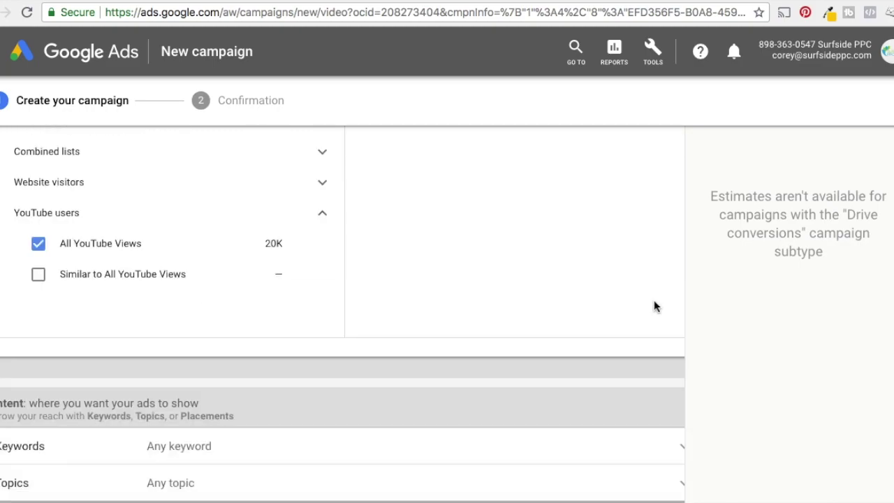
left_click(677, 192)
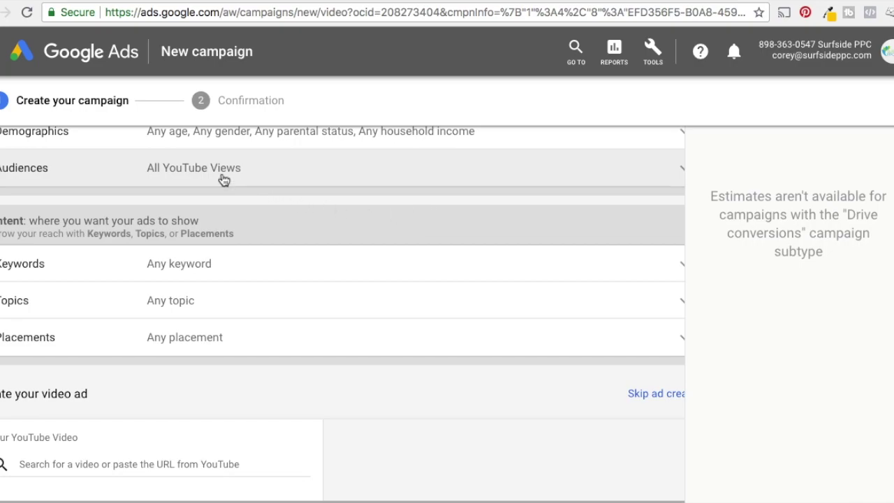
scroll(333, 324, "down", 2)
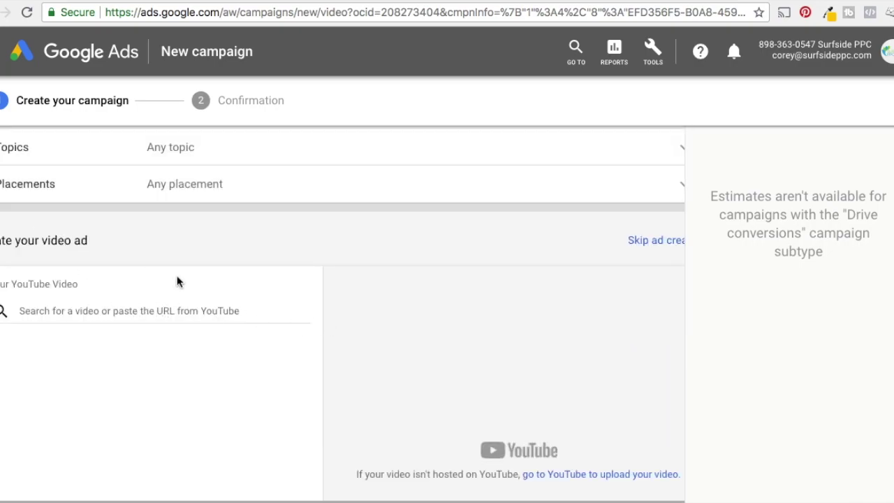
scroll(176, 279, "up", 3)
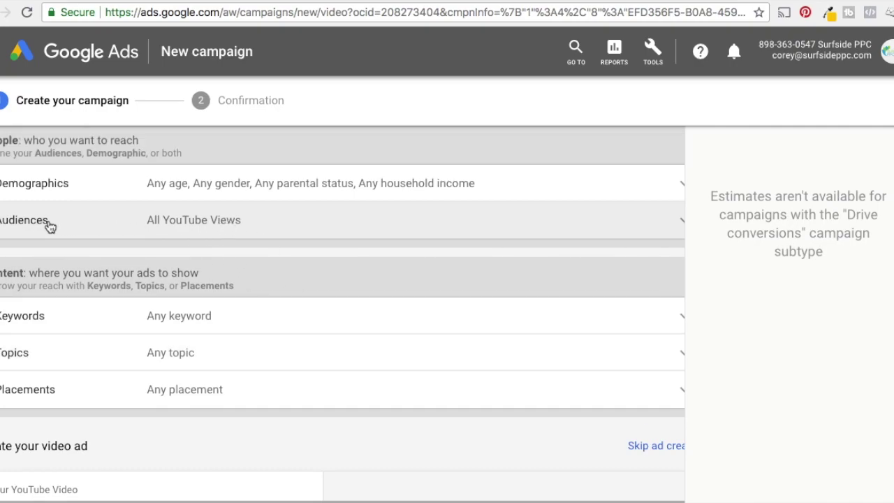
left_click(174, 225)
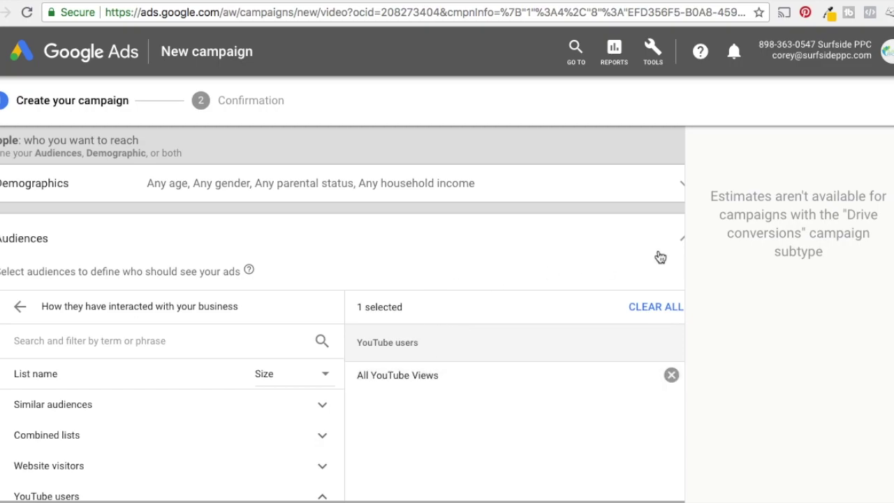
left_click(678, 242)
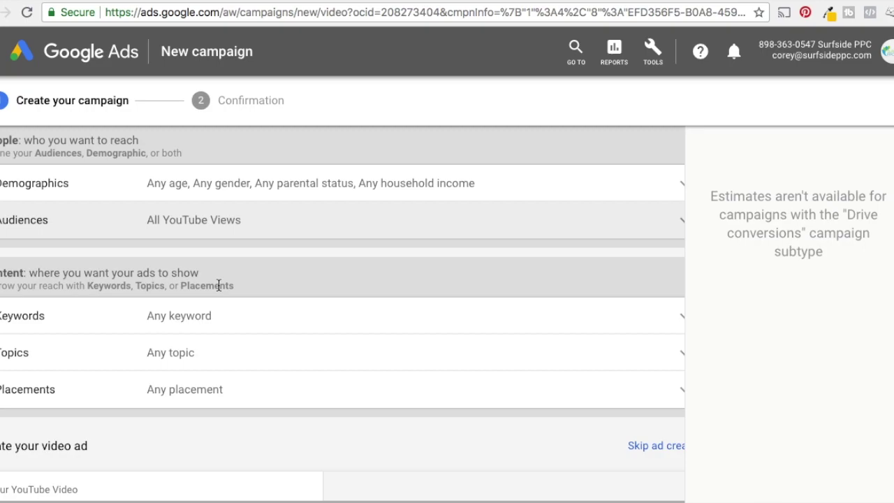
Copy the Ask Surfside PPC video's URL from its YouTube page and use it as the video ad's source
scroll(342, 286, "down", 1)
scroll(342, 286, "down", 5)
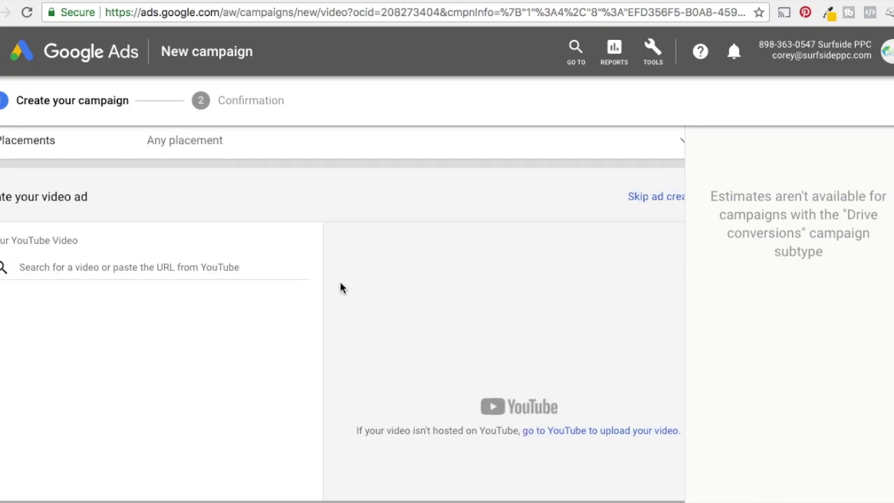
left_click(526, 4)
left_click(357, 16)
key("ctrl+c")
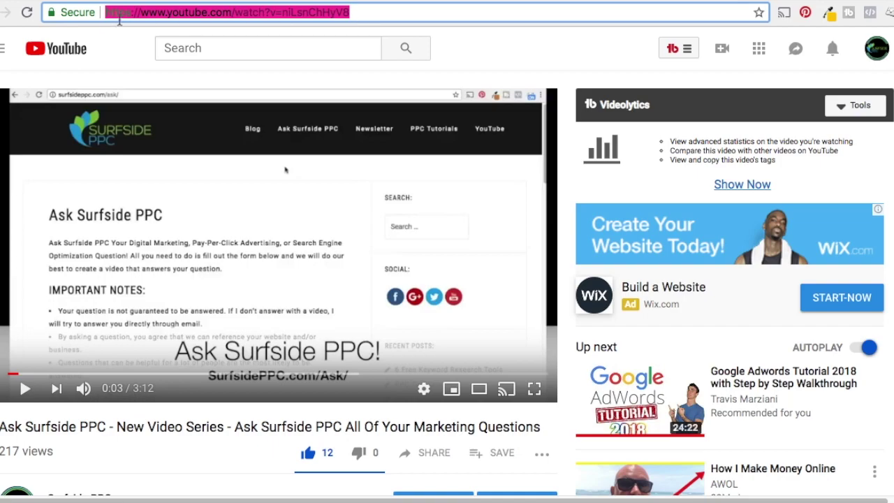
left_click(90, 3)
left_click(83, 264)
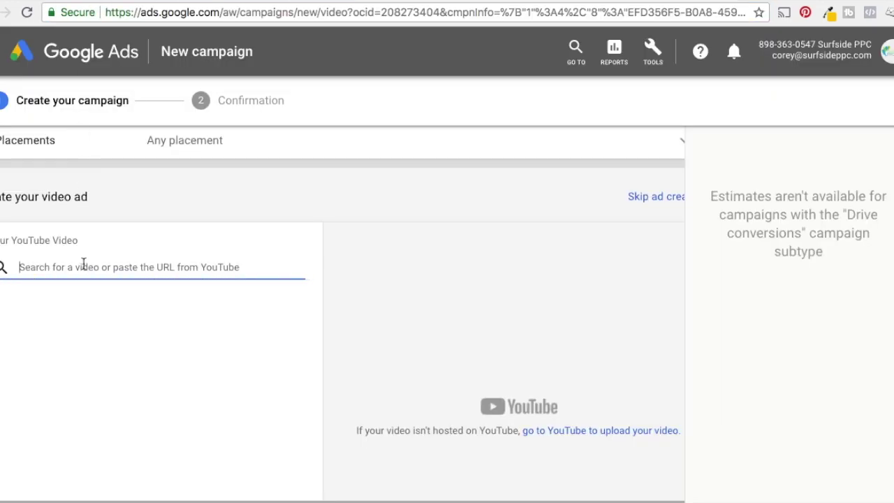
key("ctrl+v")
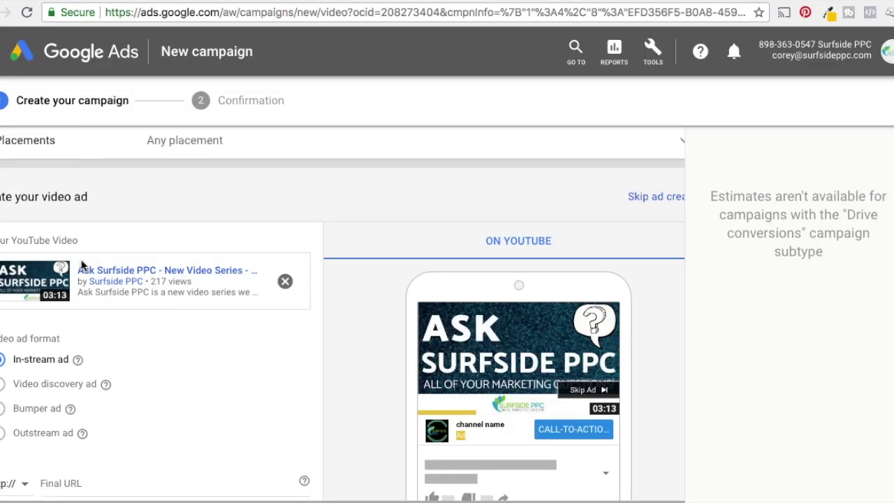
scroll(217, 375, "down", 2)
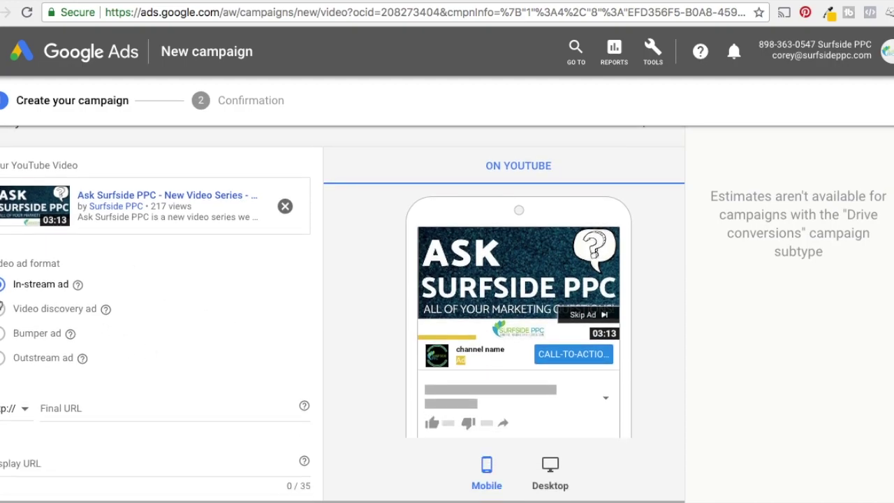
scroll(173, 317, "down", 2)
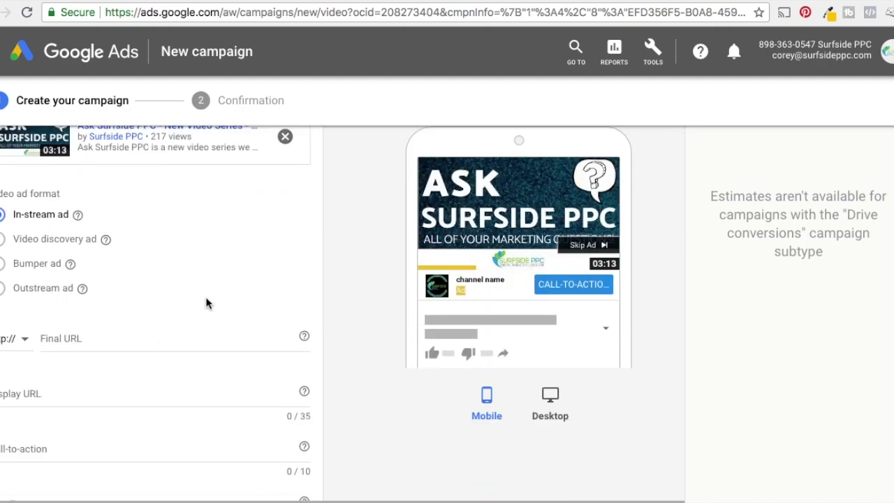
left_click(100, 338)
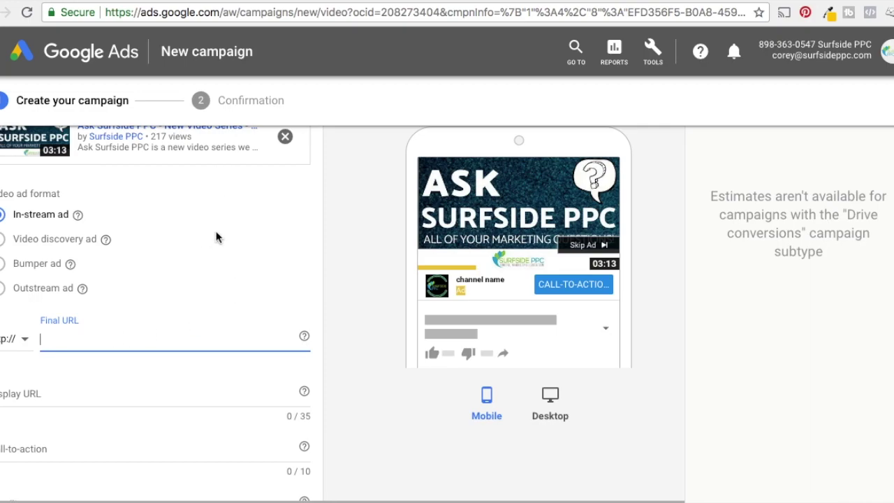
left_click(8, 339)
left_click(44, 371)
type("s")
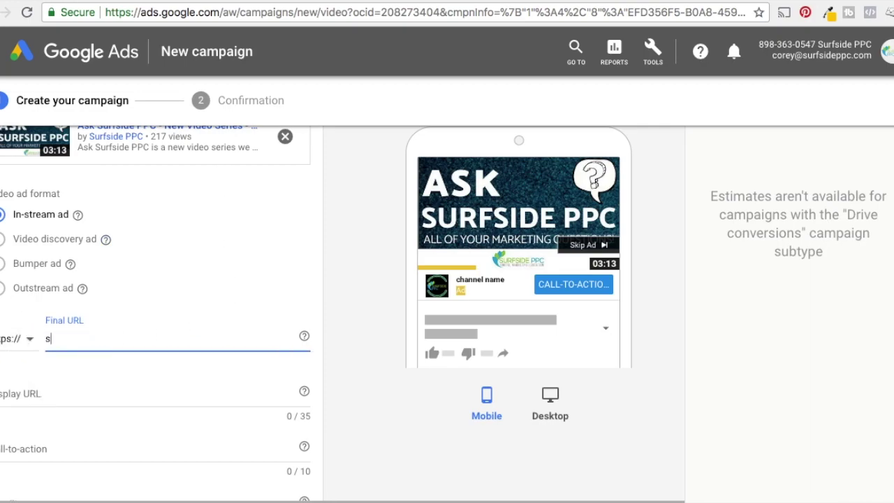
type("urfsideppc.com/ask/")
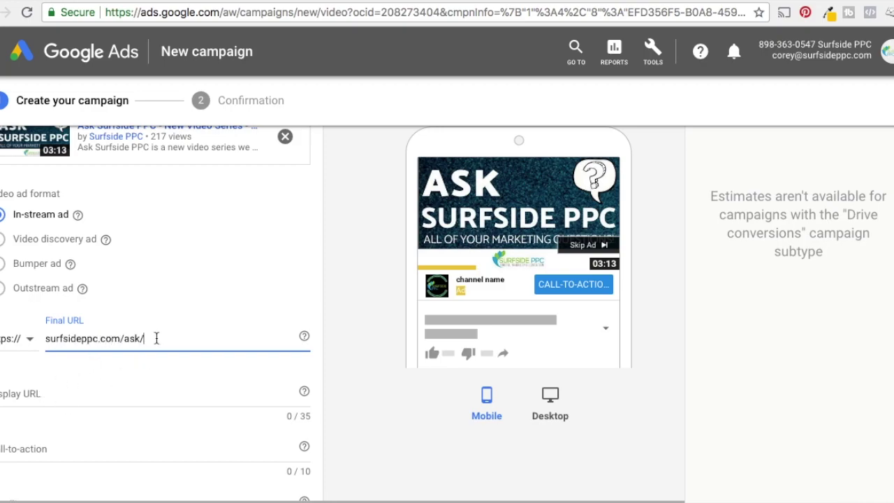
Copy the final URL into the display URL so that it reads surfsideppc.com/ask/
left_click_drag(156, 338, 21, 340)
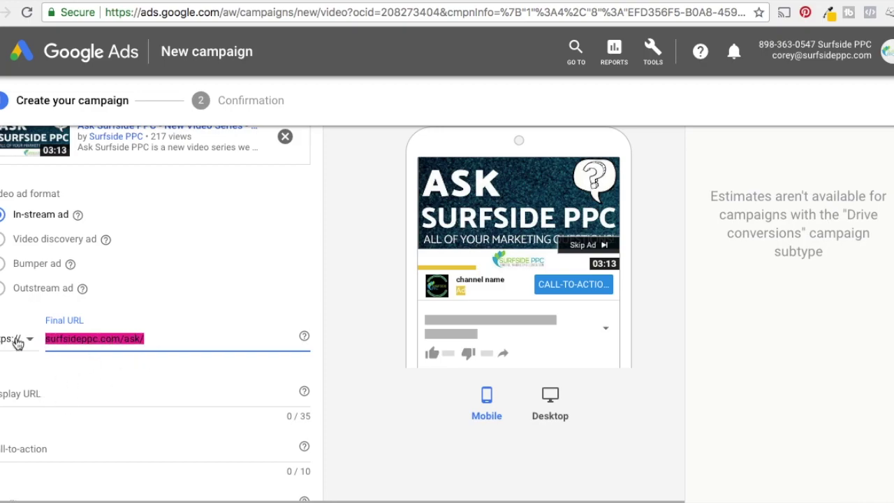
key("ctrl+c")
left_click(37, 391)
key("ctrl+v")
key("ctrl+v")
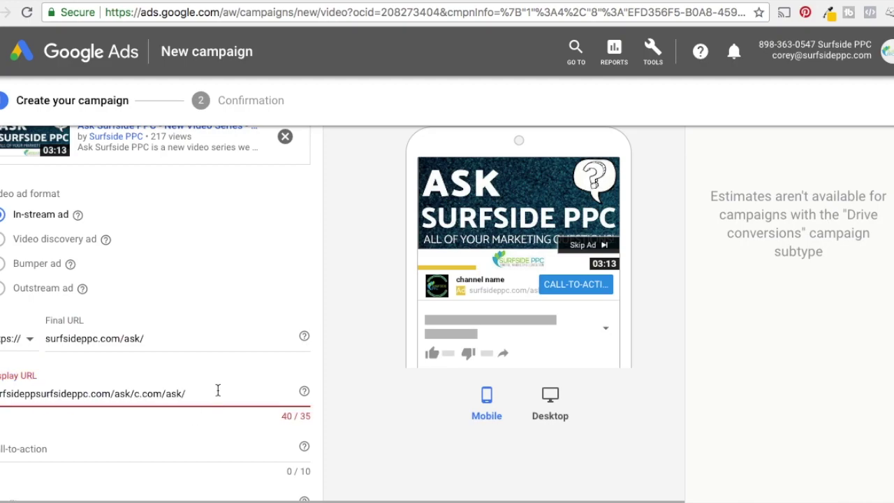
left_click_drag(218, 391, 4, 393)
key("ctrl+v")
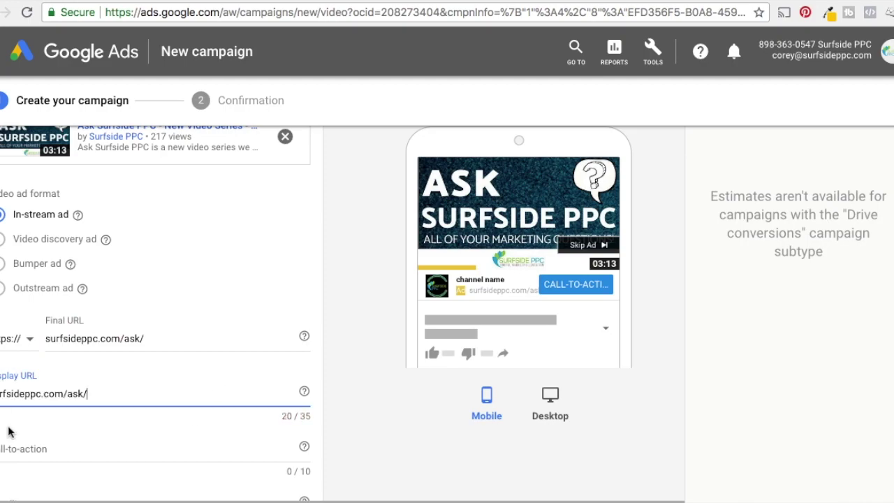
Set the video ad's call-to-action to "Ask Now"
left_click(40, 446)
scroll(194, 263, "down", 3)
type("As")
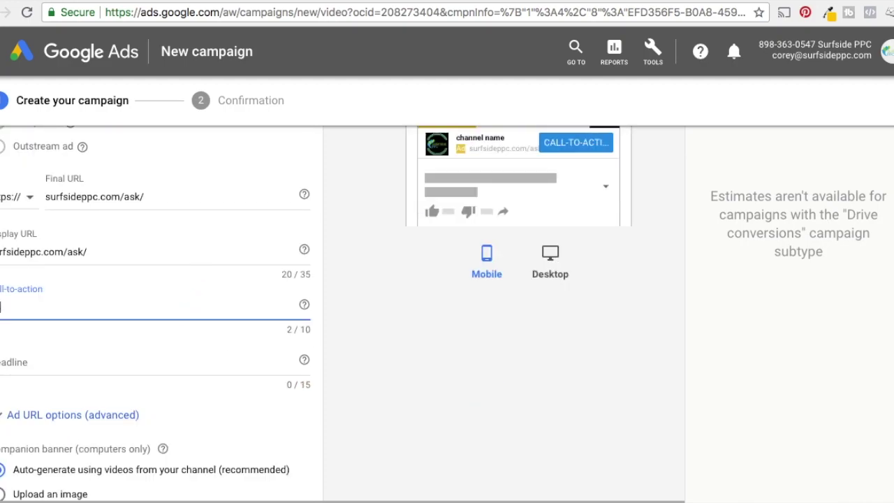
type("k Surfside=")
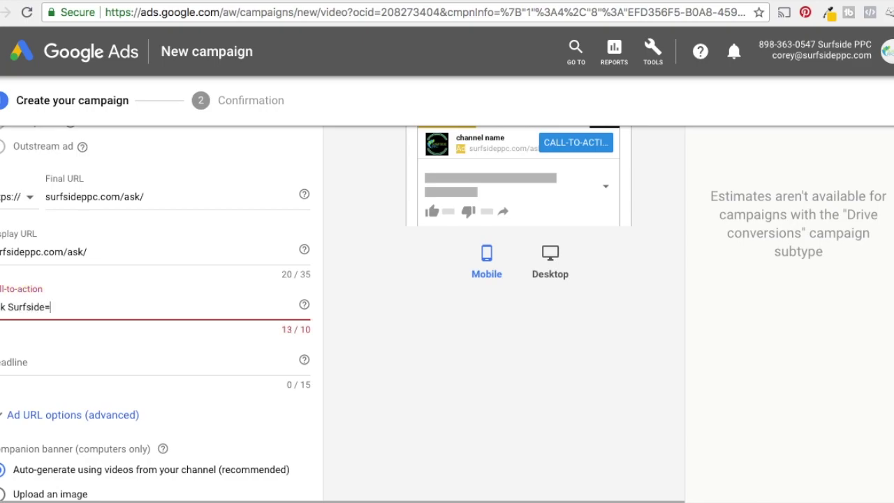
key("BackSpace")
key("BackSpace")
key("BackSpace")
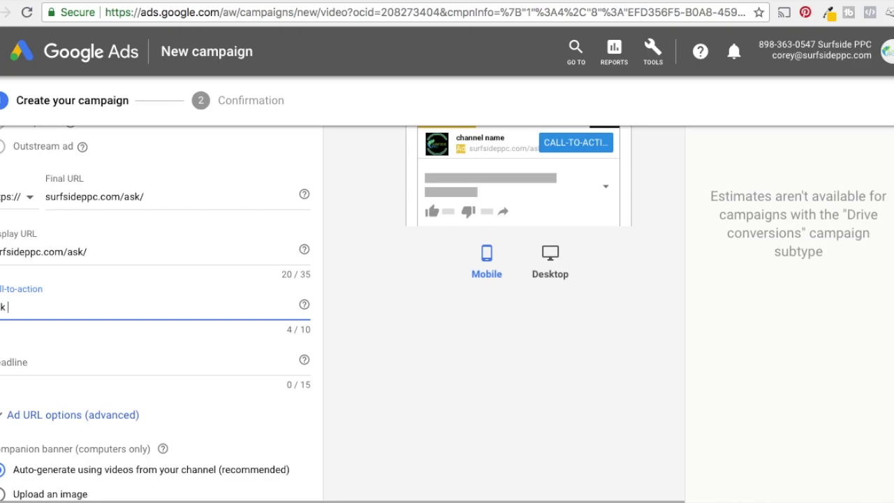
type("Now")
Set the video ad's headline to "Ask A Question"
left_click(78, 365)
type("Ask Suf")
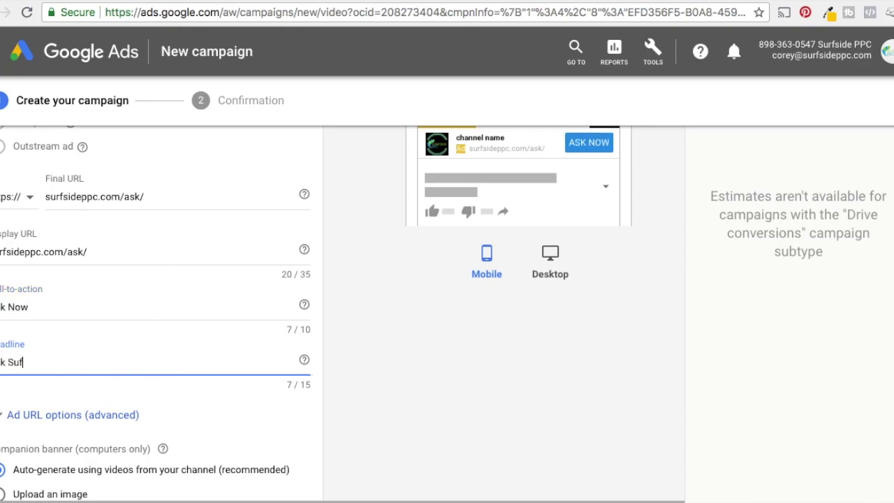
type("rside PPC")
key("BackSpace")
scroll(438, 411, "up", 3)
scroll(321, 341, "down", 3)
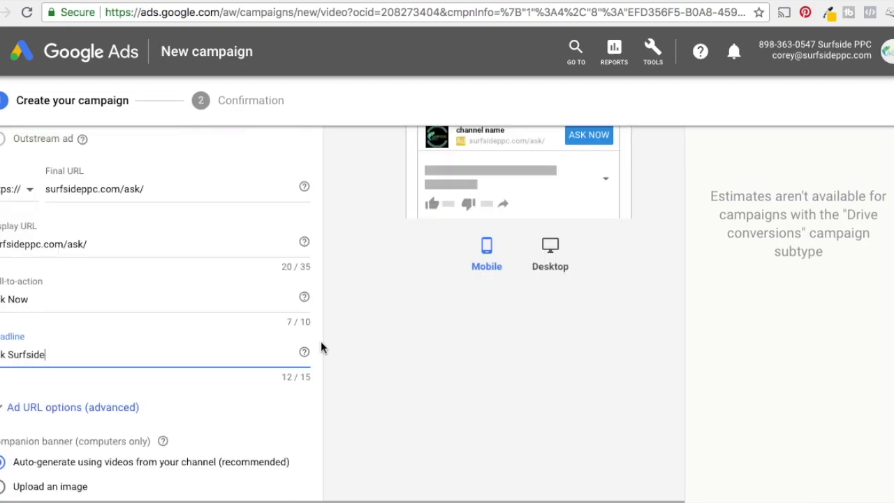
key("BackSpace")
key("BackSpace")
key("BackSpace")
key("BackSpace")
key("BackSpace")
type("A Questi")
left_click(431, 384)
Check the ad preview, name the ad "Ask-Surfside-PPC-Ad-1" and save the campaign
scroll(430, 389, "down", 3)
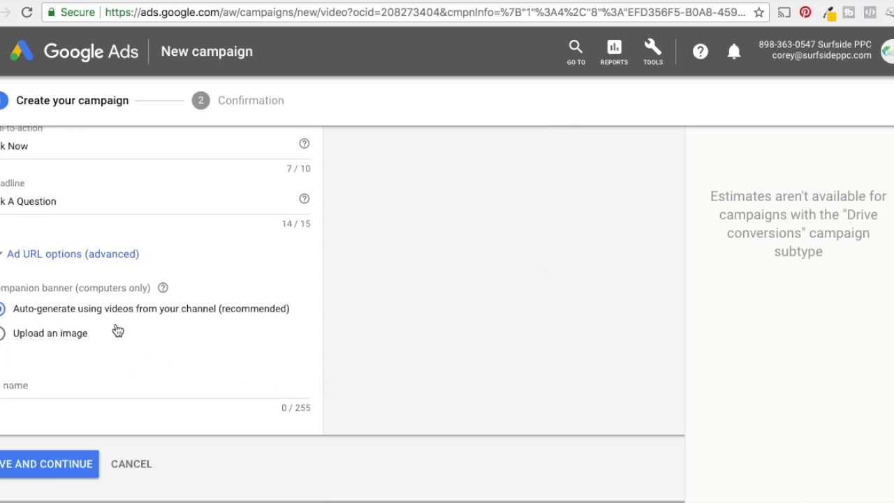
scroll(642, 321, "up", 5)
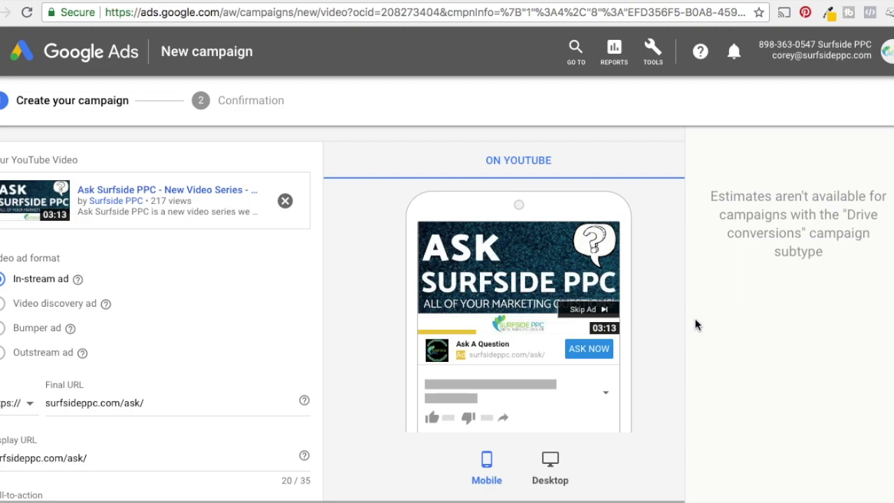
scroll(650, 300, "down", 7)
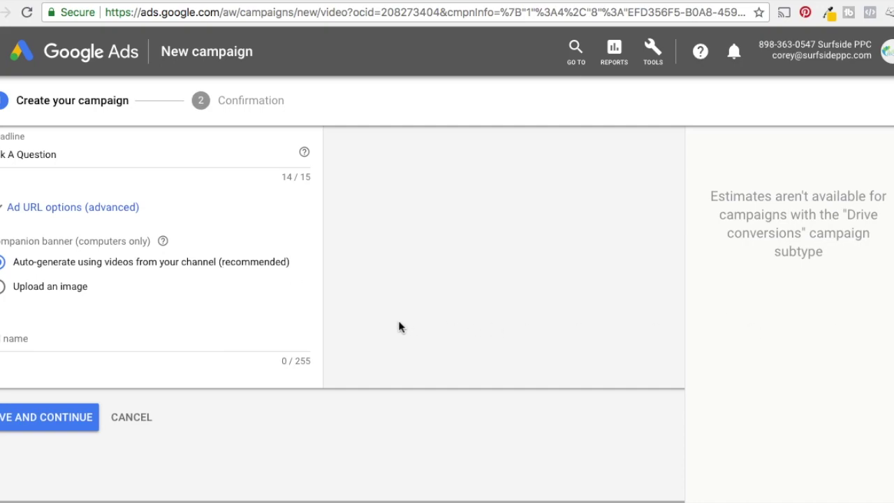
left_click(20, 338)
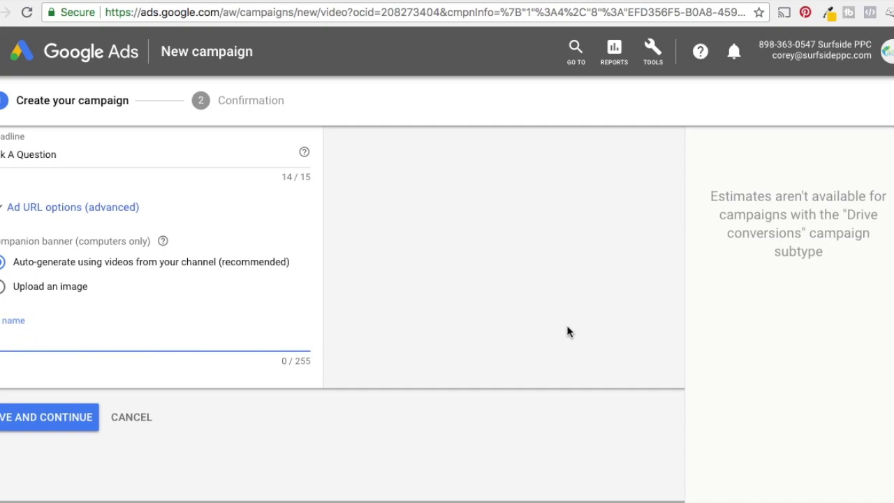
type("Ask-Surfside-PPC-")
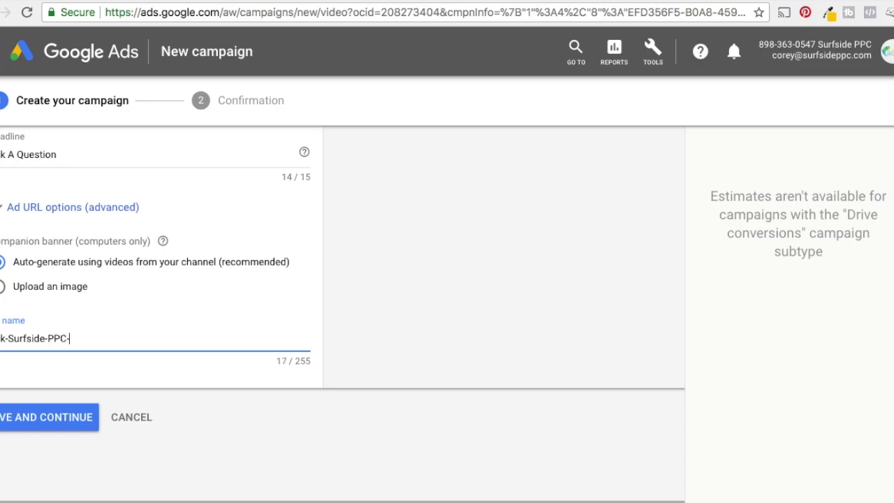
type("Ad-1")
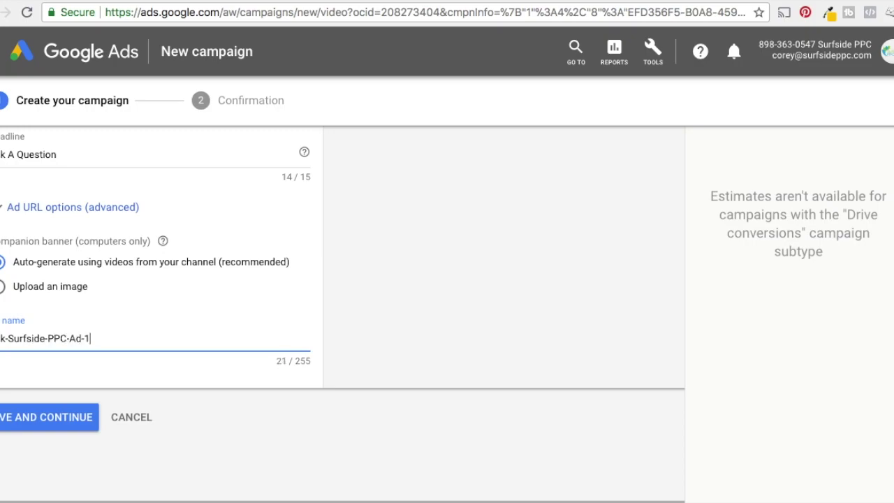
left_click(42, 421)
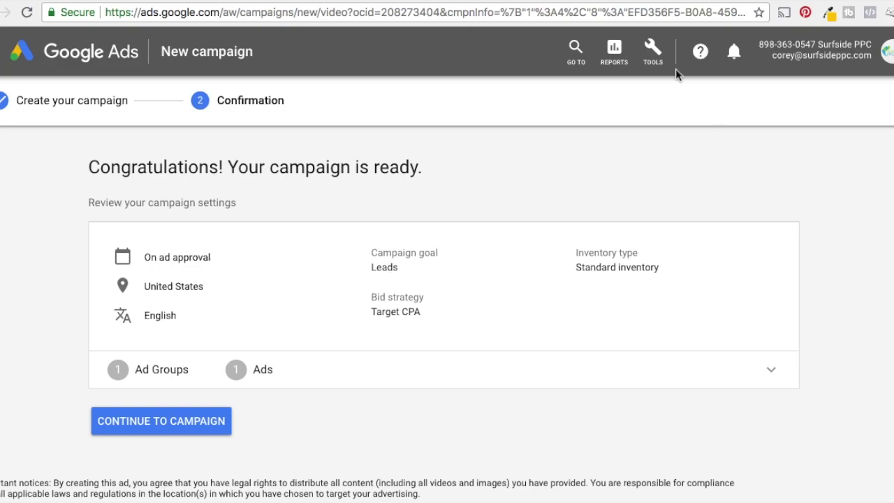
left_click(647, 47)
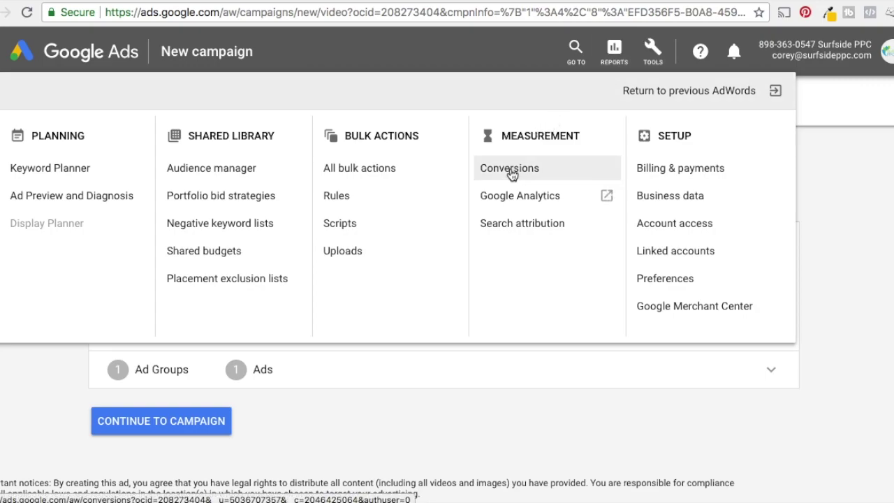
left_click(855, 155)
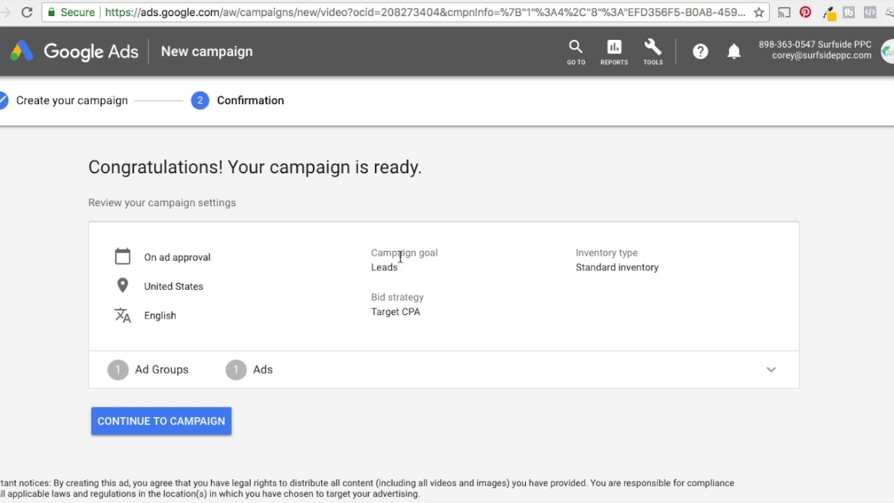
Review the ad group and ad details in the confirmation summary, including the targeted audience, and continue to the campaign
left_click(769, 360)
scroll(498, 287, "down", 3)
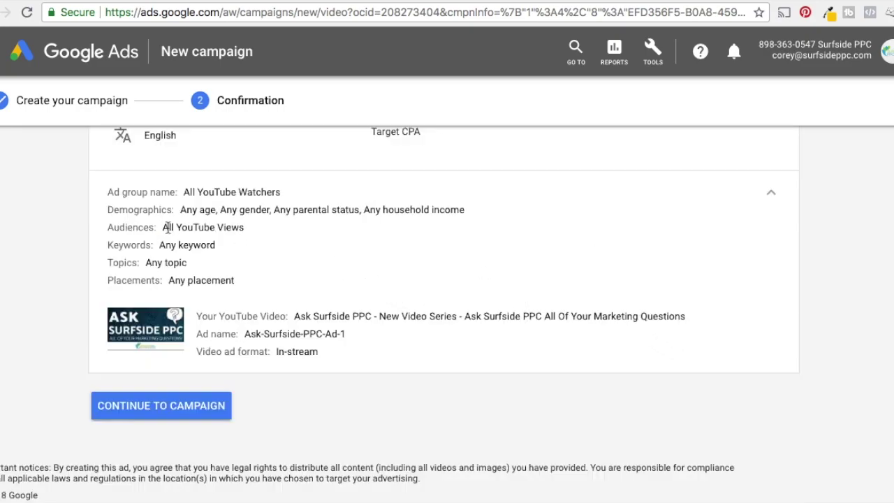
left_click_drag(162, 227, 245, 228)
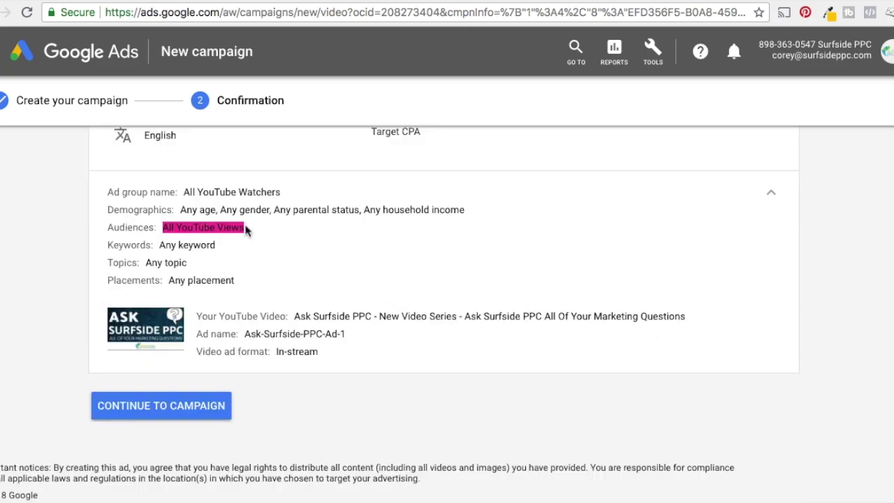
left_click(231, 312)
left_click(206, 408)
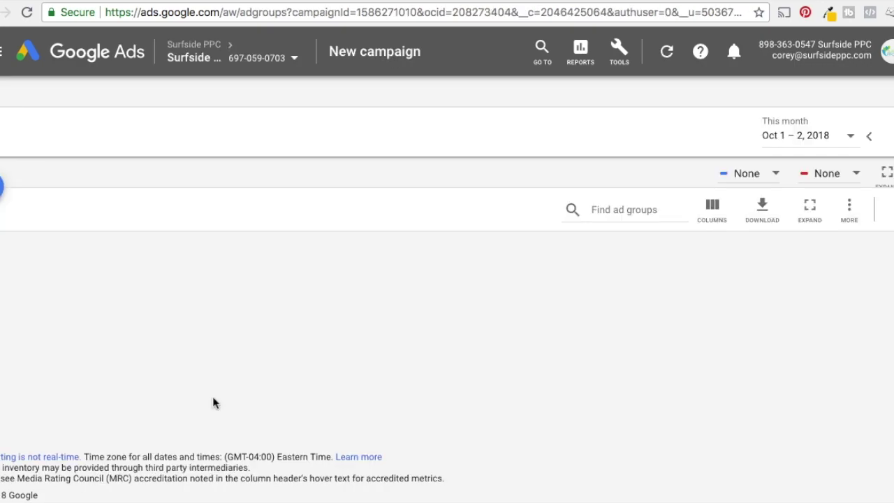